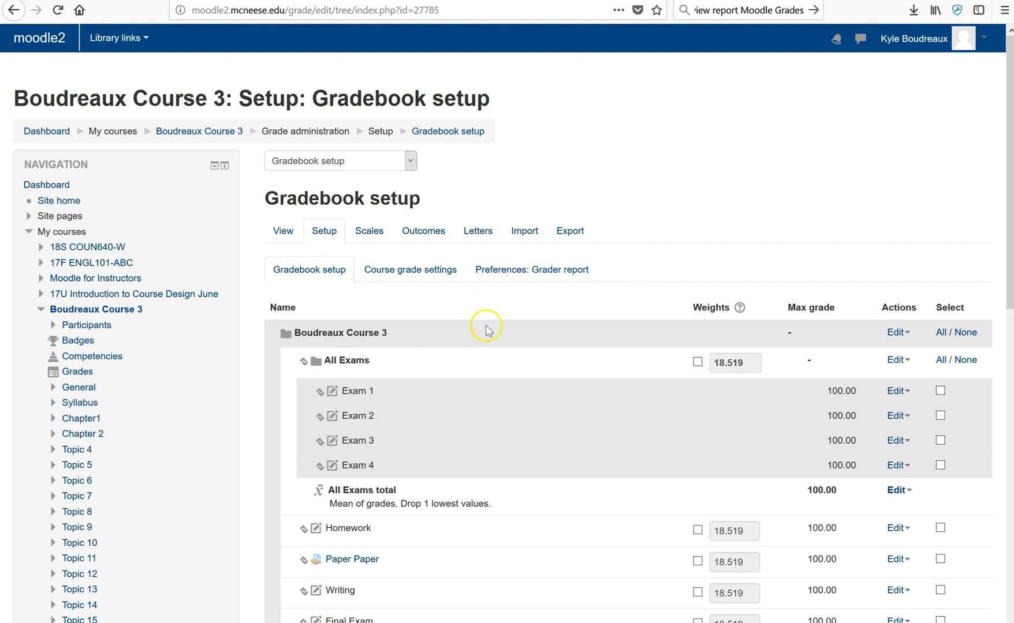
Step: Examine the gradebook's categories, grade items, weights and the options for adding categories, grade items and outcome items
{"action": "scroll", "coordinate": [497, 317], "scroll_direction": "down", "scroll_amount": 2}
{"action": "scroll", "coordinate": [530, 335], "scroll_direction": "down", "scroll_amount": 4}
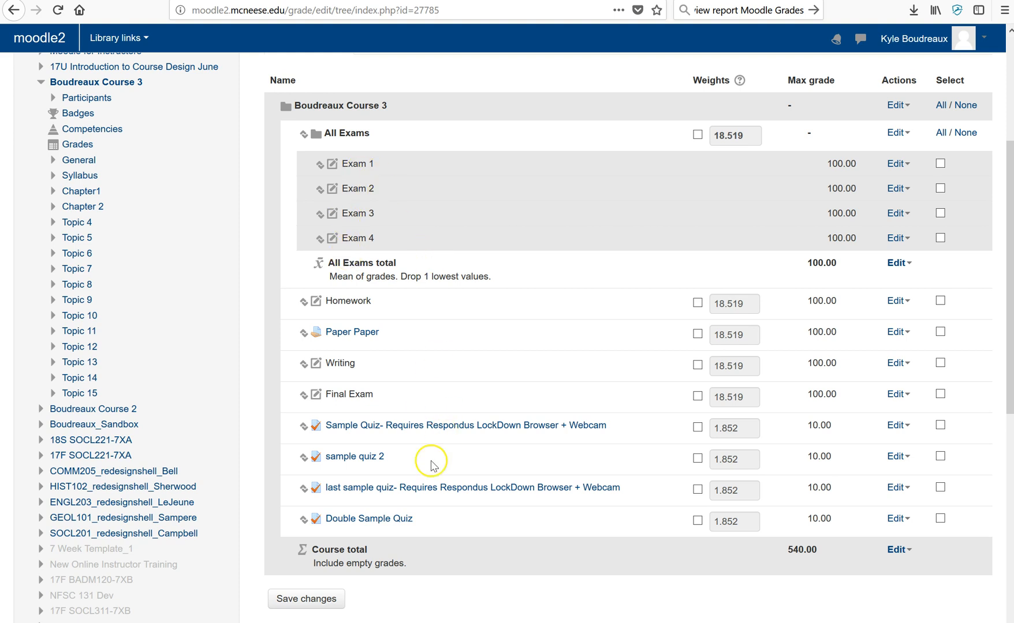
{"action": "scroll", "coordinate": [433, 392], "scroll_direction": "up", "scroll_amount": 3}
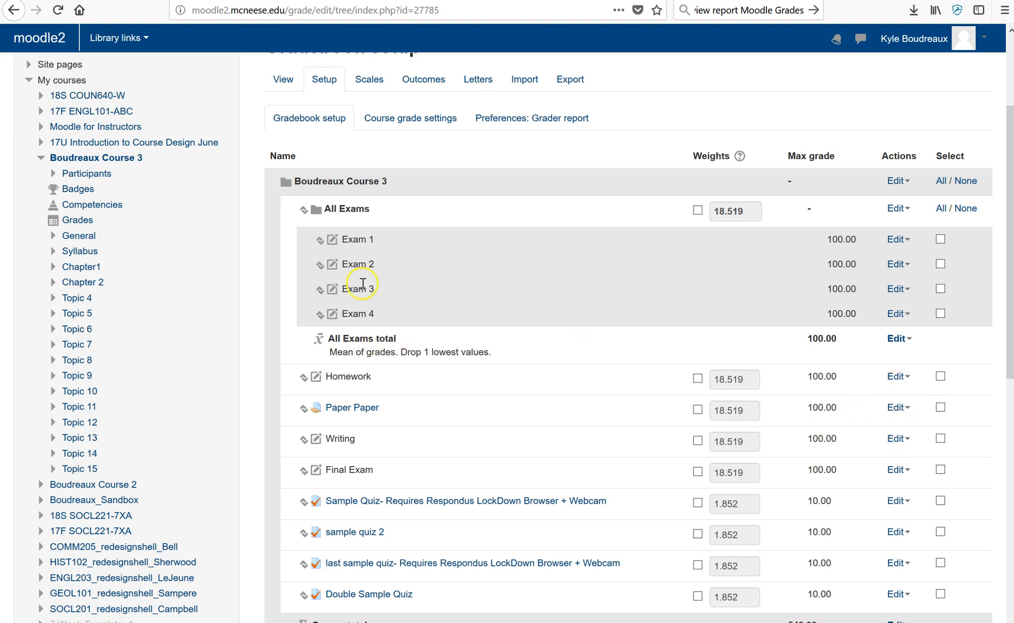
{"action": "scroll", "coordinate": [398, 387], "scroll_direction": "down", "scroll_amount": 5}
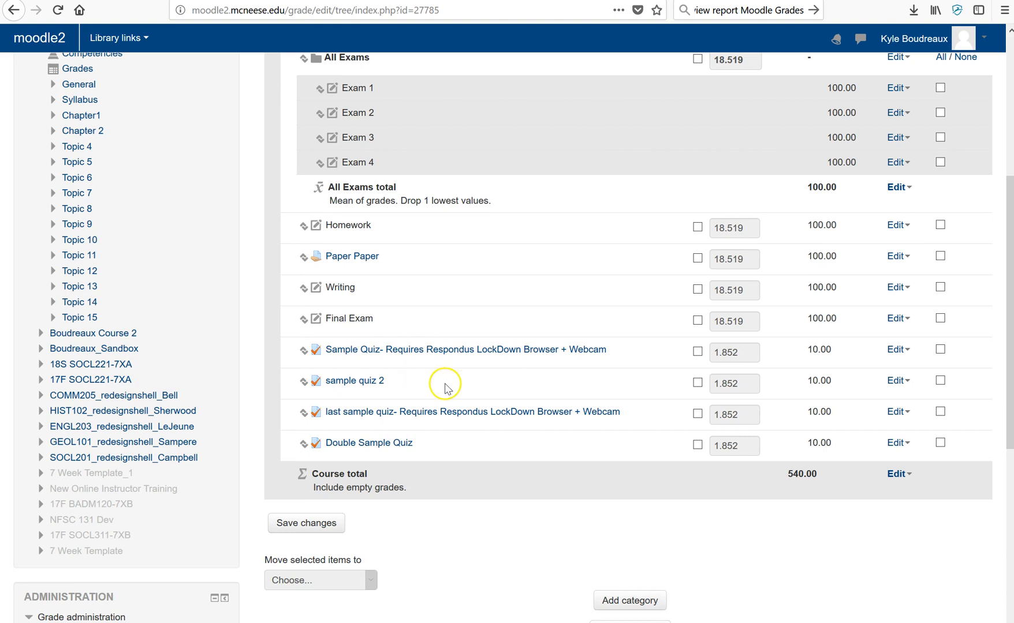
{"action": "scroll", "coordinate": [448, 384], "scroll_direction": "down", "scroll_amount": 3}
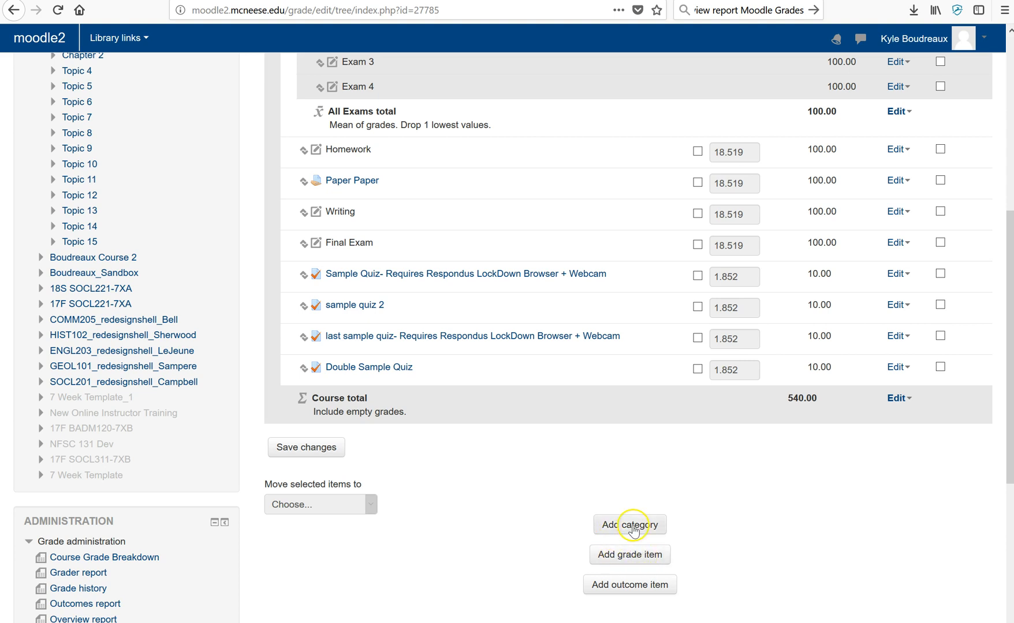
{"action": "scroll", "coordinate": [652, 538], "scroll_direction": "up", "scroll_amount": 2}
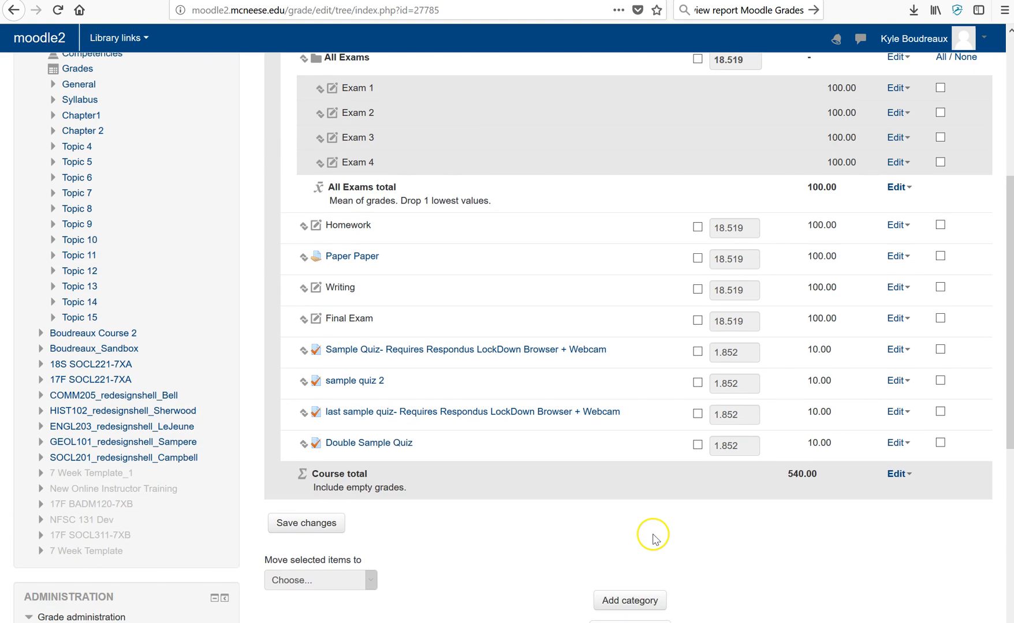
{"action": "scroll", "coordinate": [652, 538], "scroll_direction": "up", "scroll_amount": 2}
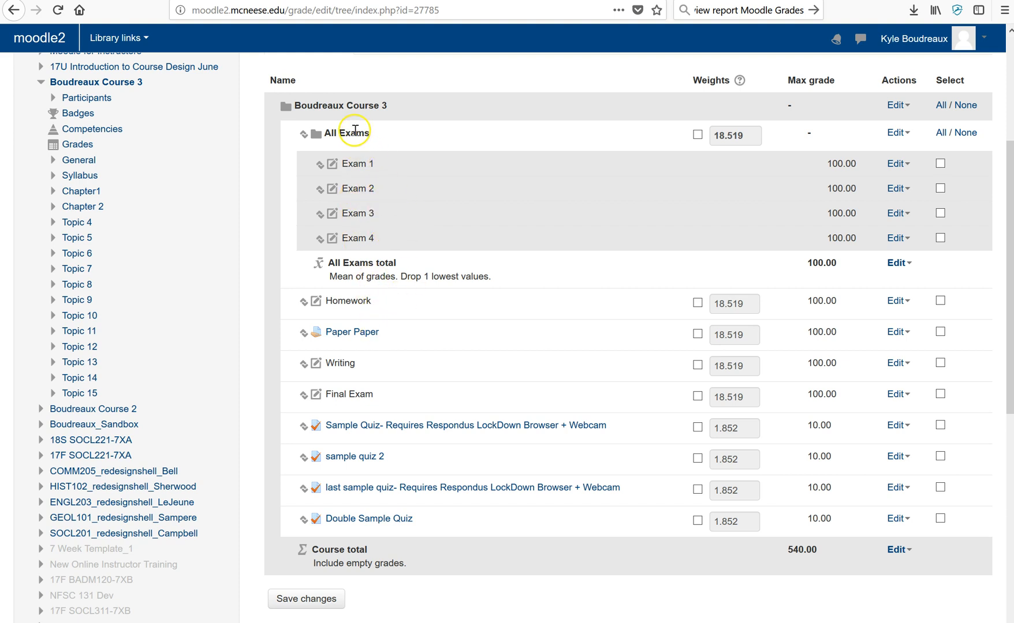
{"action": "scroll", "coordinate": [475, 247], "scroll_direction": "down", "scroll_amount": 1}
{"action": "scroll", "coordinate": [475, 247], "scroll_direction": "down", "scroll_amount": 5}
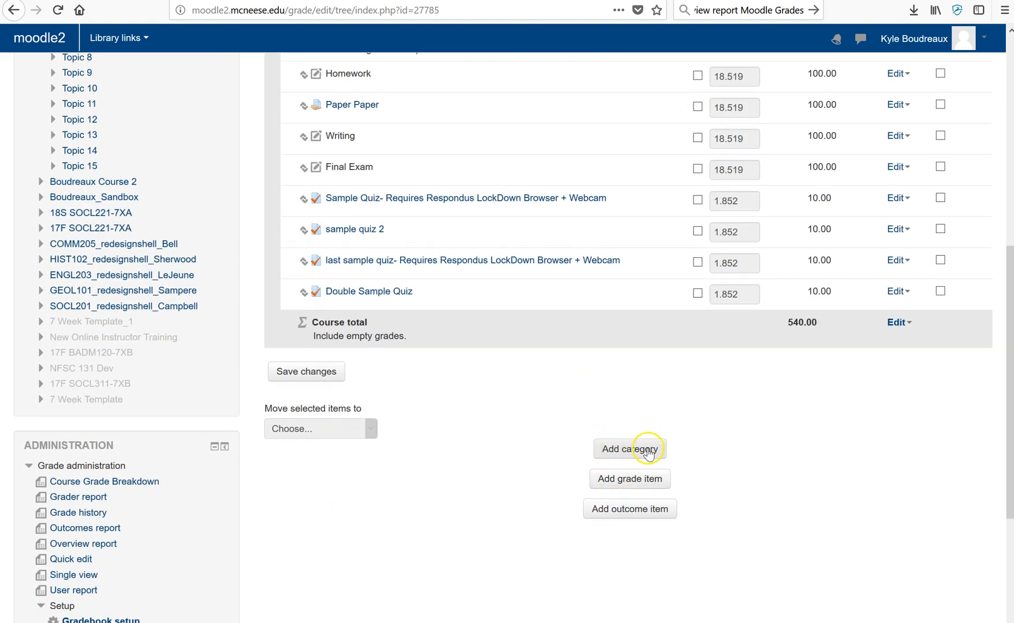
Step: Open the top-level course category for editing, examine its aggregation methods, and show its additional grade category options
{"action": "scroll", "coordinate": [679, 460], "scroll_direction": "up", "scroll_amount": 5}
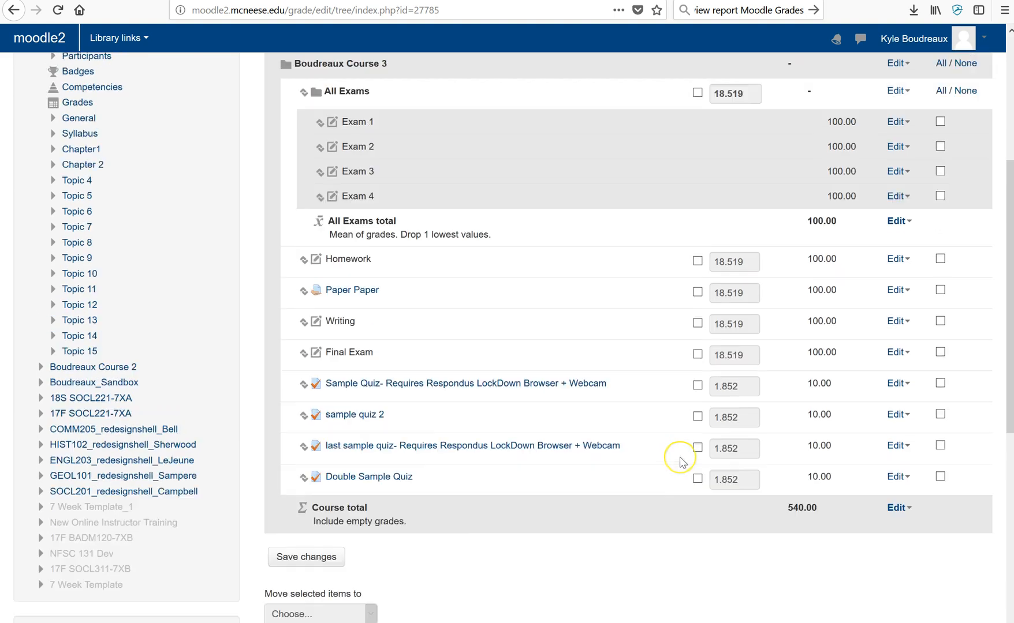
{"action": "scroll", "coordinate": [679, 460], "scroll_direction": "up", "scroll_amount": 2}
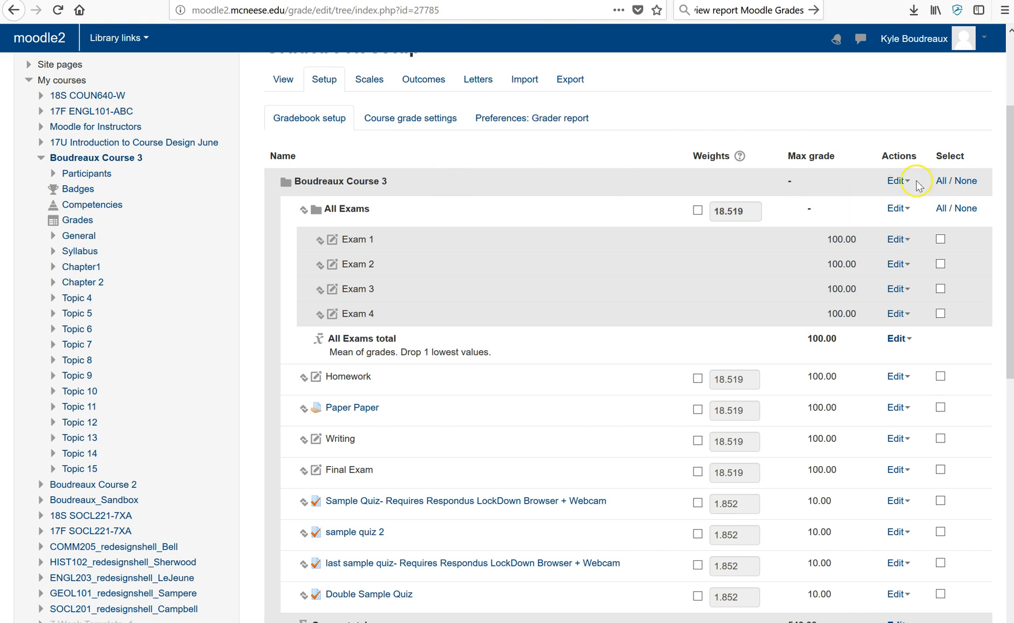
{"action": "left_click", "coordinate": [898, 183]}
{"action": "left_click", "coordinate": [912, 208]}
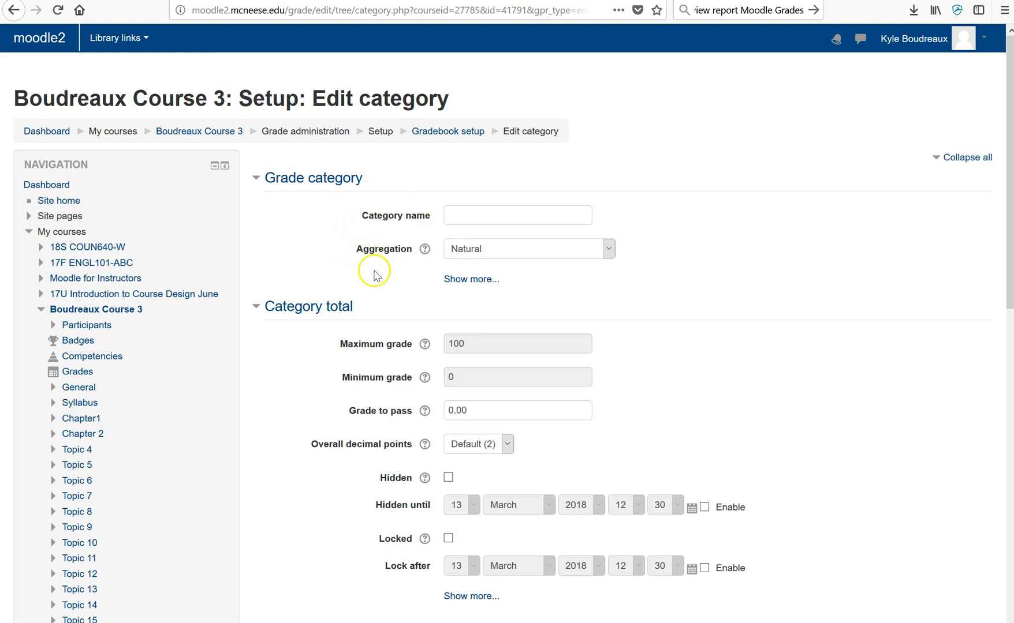
{"action": "left_click", "coordinate": [609, 250]}
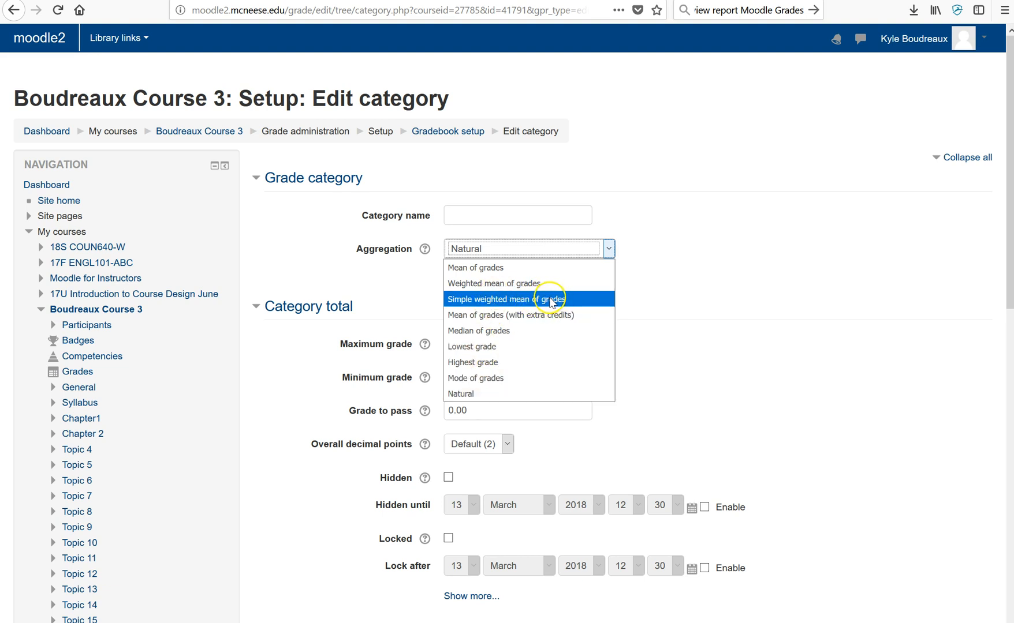
{"action": "left_click", "coordinate": [647, 302]}
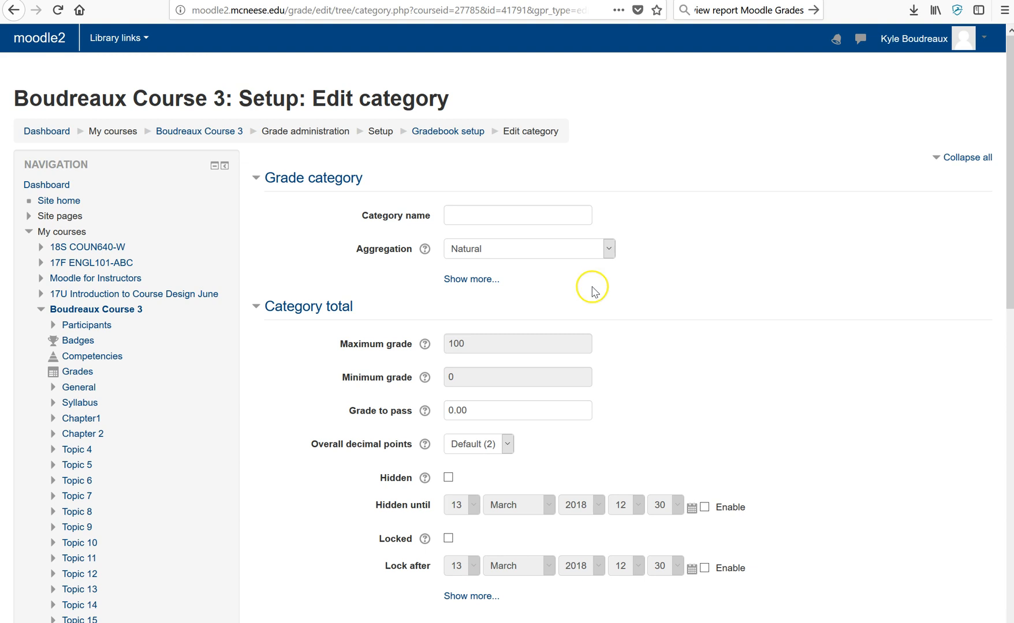
{"action": "scroll", "coordinate": [640, 300], "scroll_direction": "down", "scroll_amount": 2}
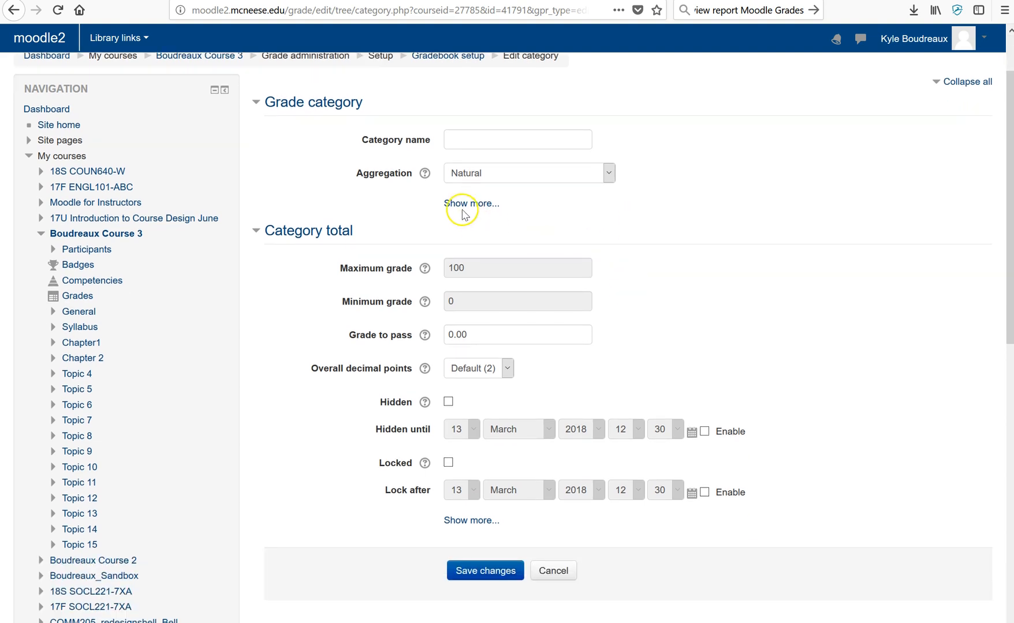
{"action": "left_click", "coordinate": [462, 205]}
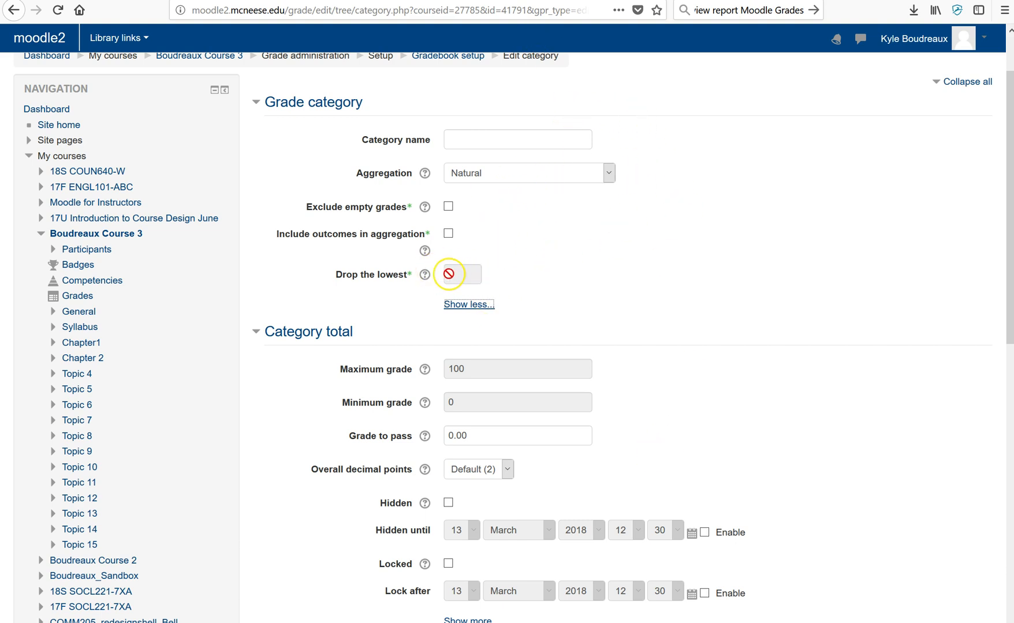
Step: Show the additional category total options, examine the available grade display types, and leave the category settings without saving
{"action": "scroll", "coordinate": [748, 298], "scroll_direction": "down", "scroll_amount": 2}
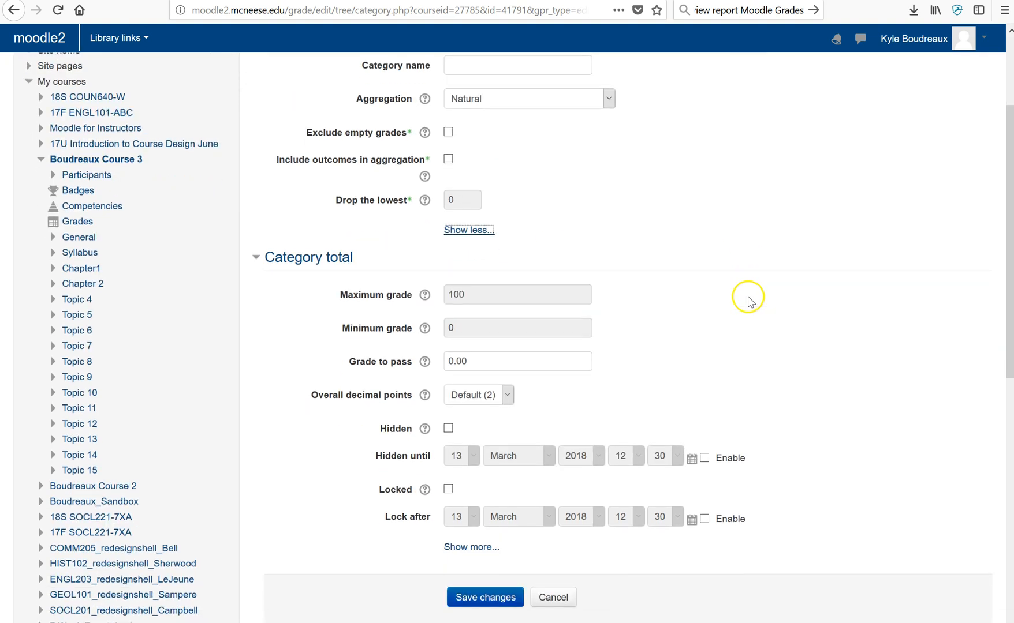
{"action": "scroll", "coordinate": [747, 296], "scroll_direction": "down", "scroll_amount": 2}
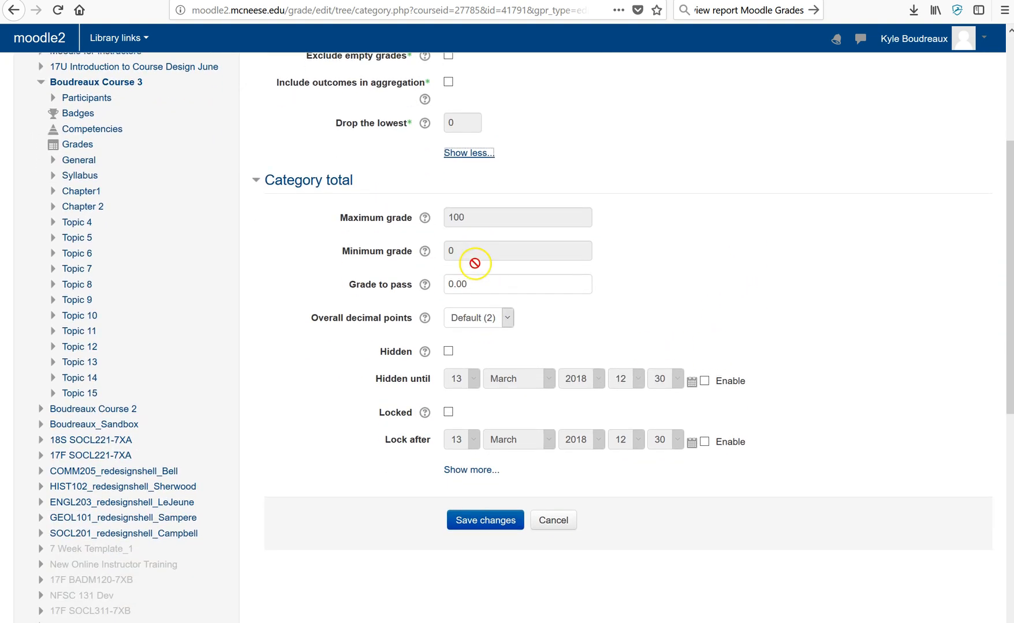
{"action": "left_click", "coordinate": [472, 471]}
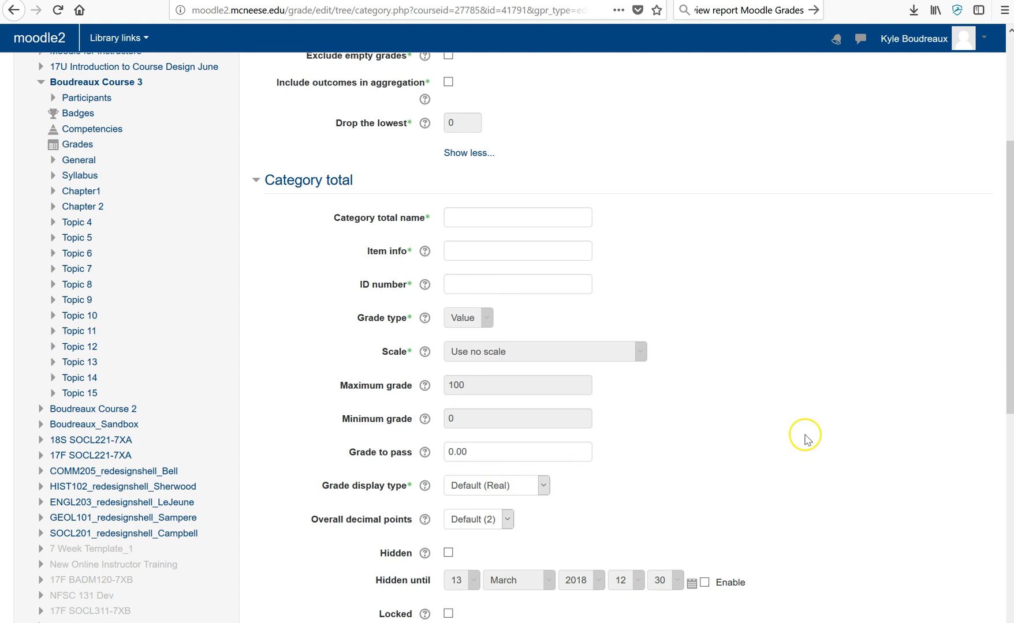
{"action": "scroll", "coordinate": [804, 413], "scroll_direction": "down", "scroll_amount": 2}
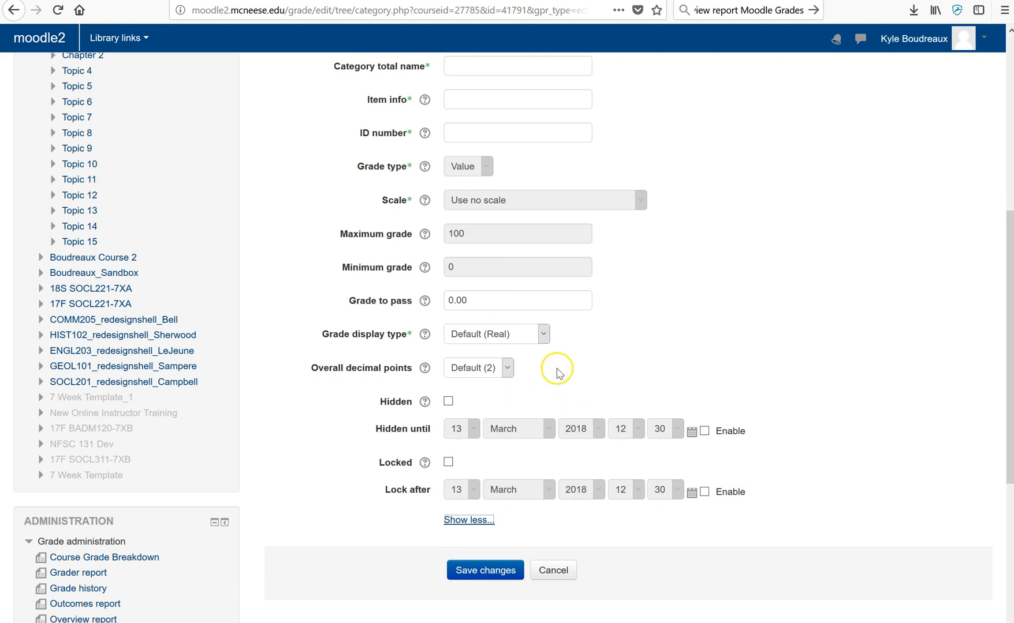
{"action": "left_click", "coordinate": [544, 335]}
{"action": "left_click", "coordinate": [514, 358]}
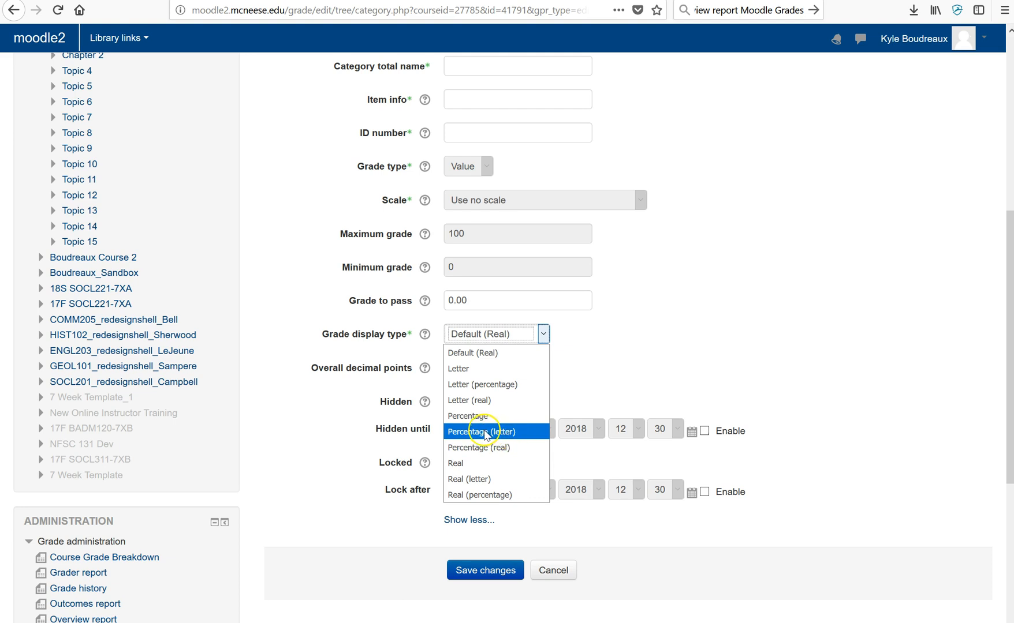
{"action": "left_click", "coordinate": [608, 384]}
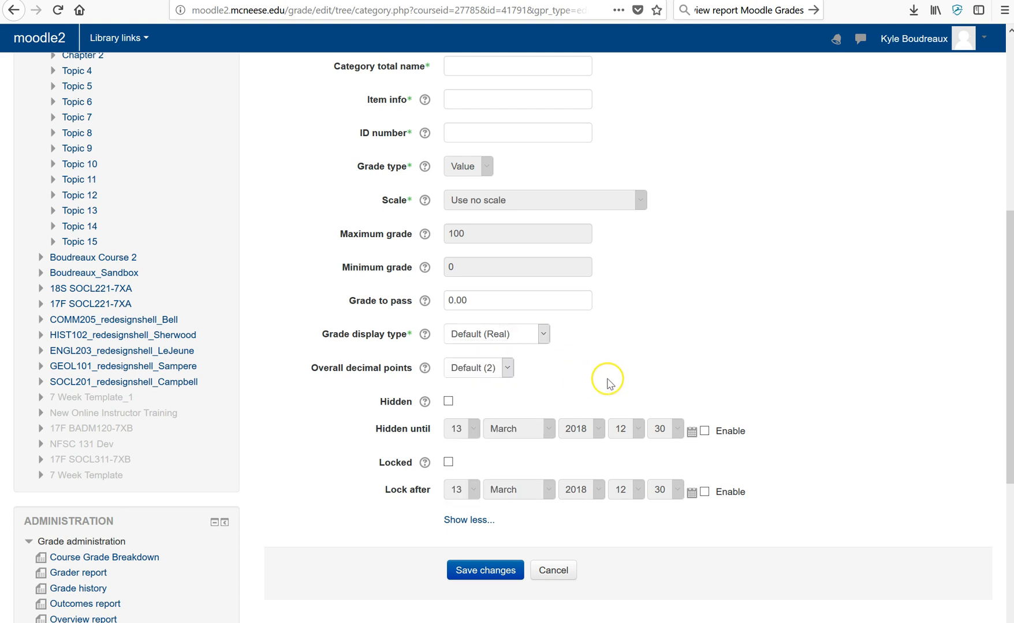
{"action": "left_click", "coordinate": [566, 572]}
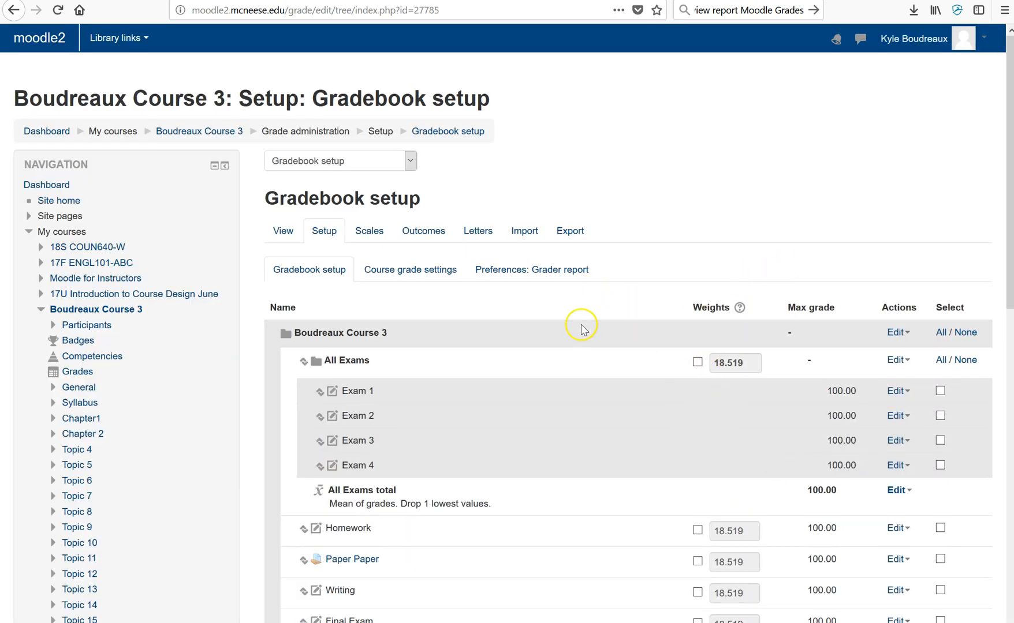
Step: Enable custom weights for All Exams, Homework, Paper Paper, Writing and Final Exam in the gradebook
{"action": "scroll", "coordinate": [584, 329], "scroll_direction": "down", "scroll_amount": 2}
{"action": "left_click", "coordinate": [697, 286]}
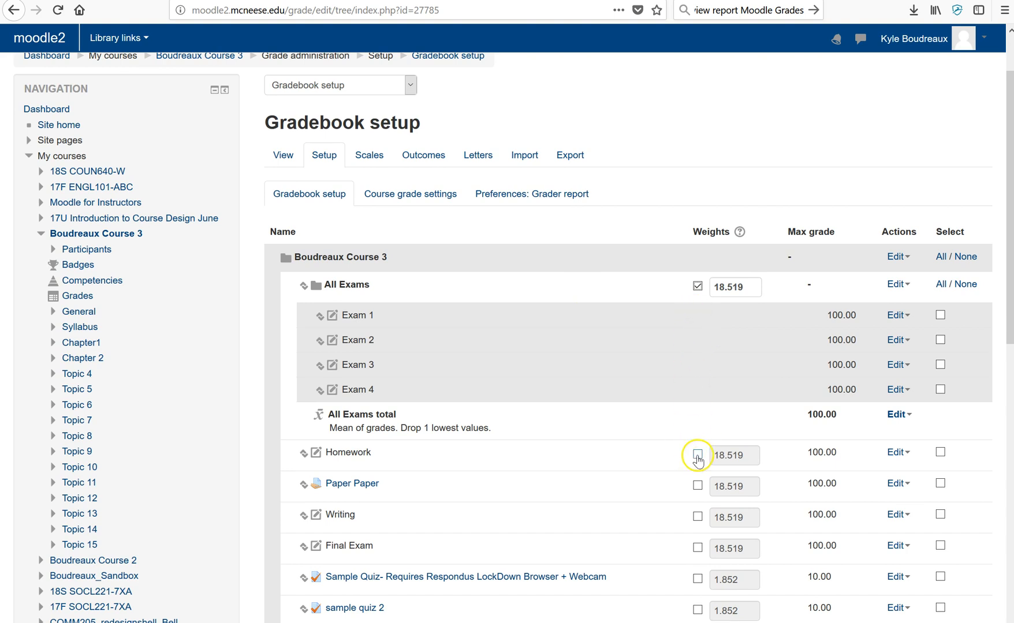
{"action": "scroll", "coordinate": [669, 404], "scroll_direction": "down", "scroll_amount": 2}
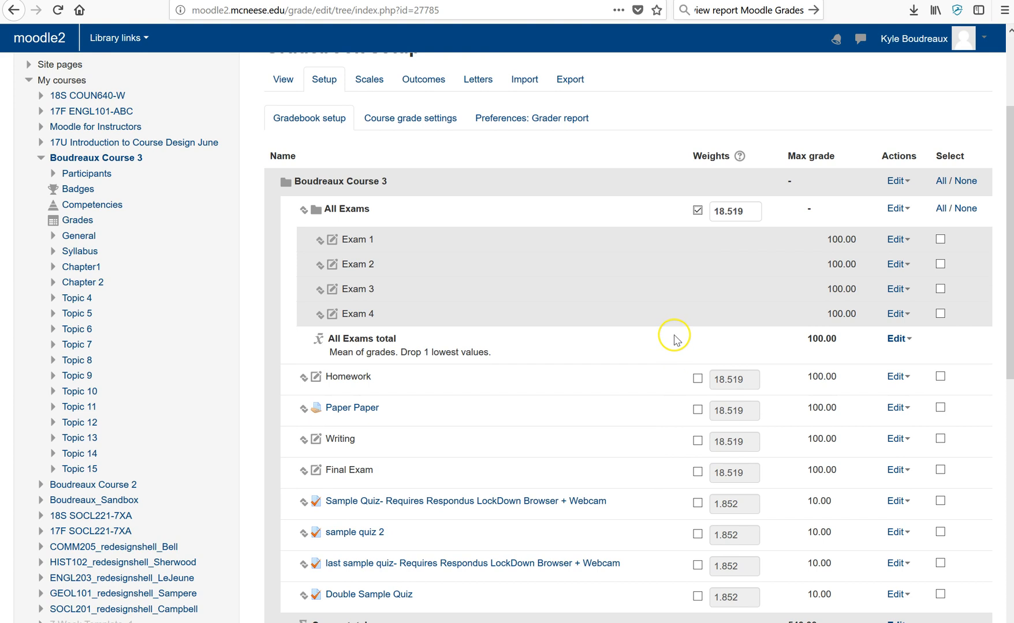
{"action": "scroll", "coordinate": [676, 339], "scroll_direction": "down", "scroll_amount": 2}
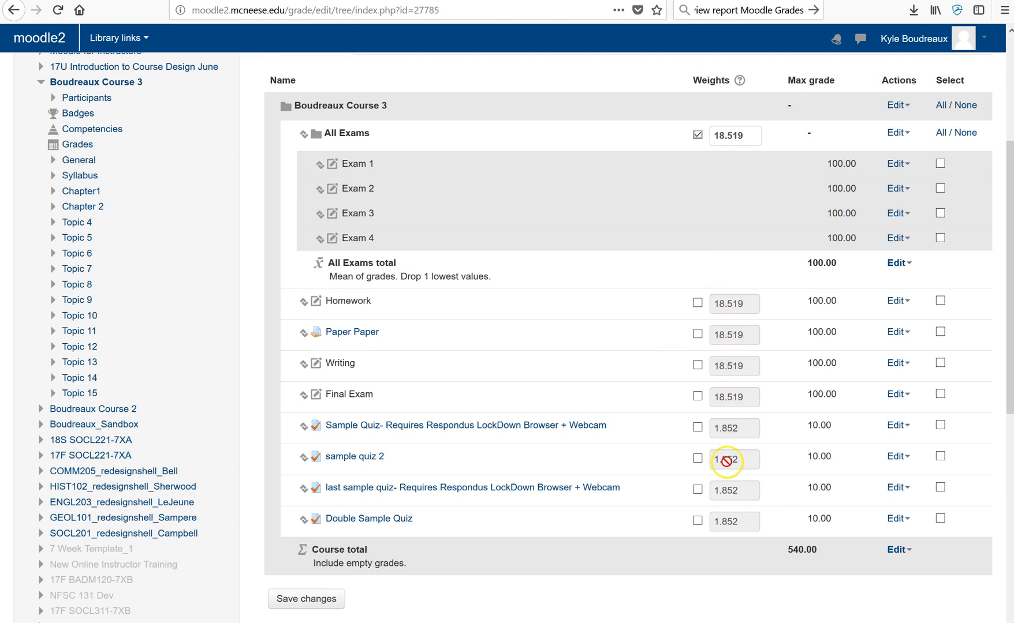
{"action": "left_click", "coordinate": [698, 303]}
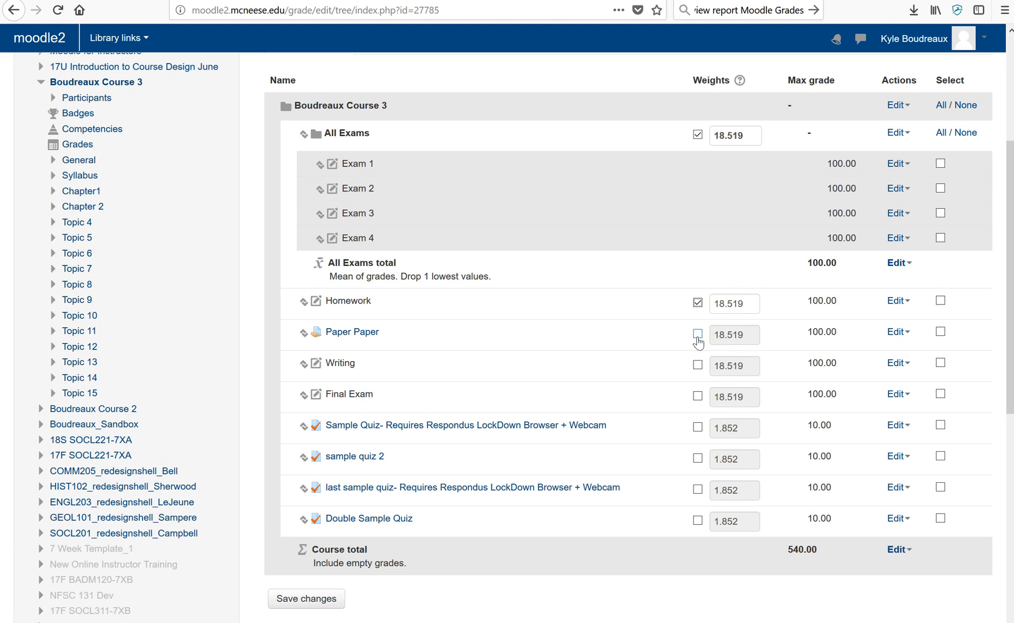
{"action": "left_click", "coordinate": [698, 335]}
{"action": "left_click", "coordinate": [698, 366]}
{"action": "left_click", "coordinate": [697, 398]}
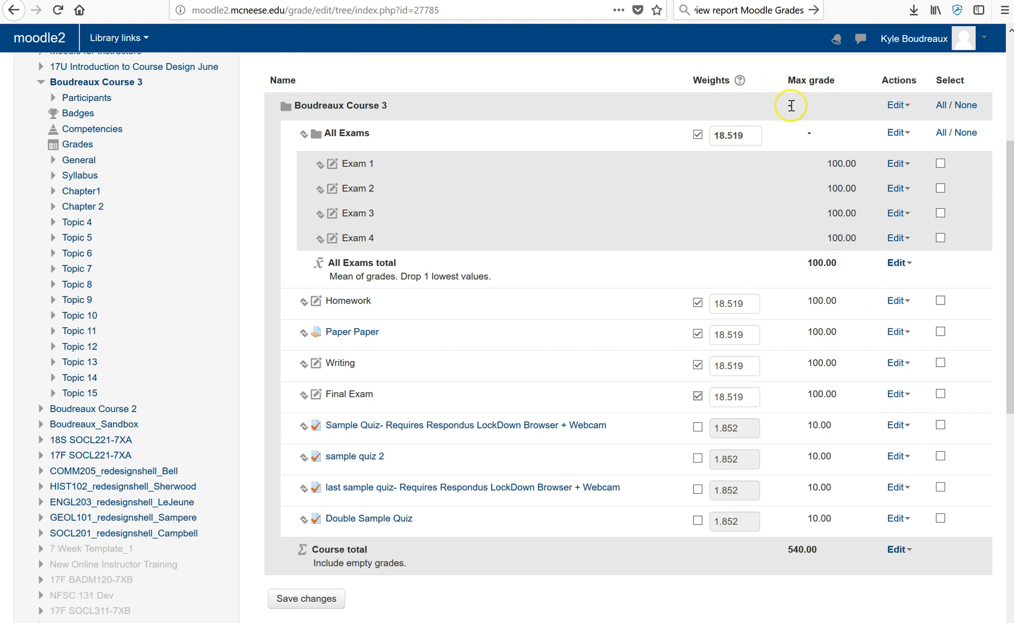
Step: Set the weight of the All Exams category to 50
{"action": "left_click_drag", "start_coordinate": [743, 136], "coordinate": [710, 135]}
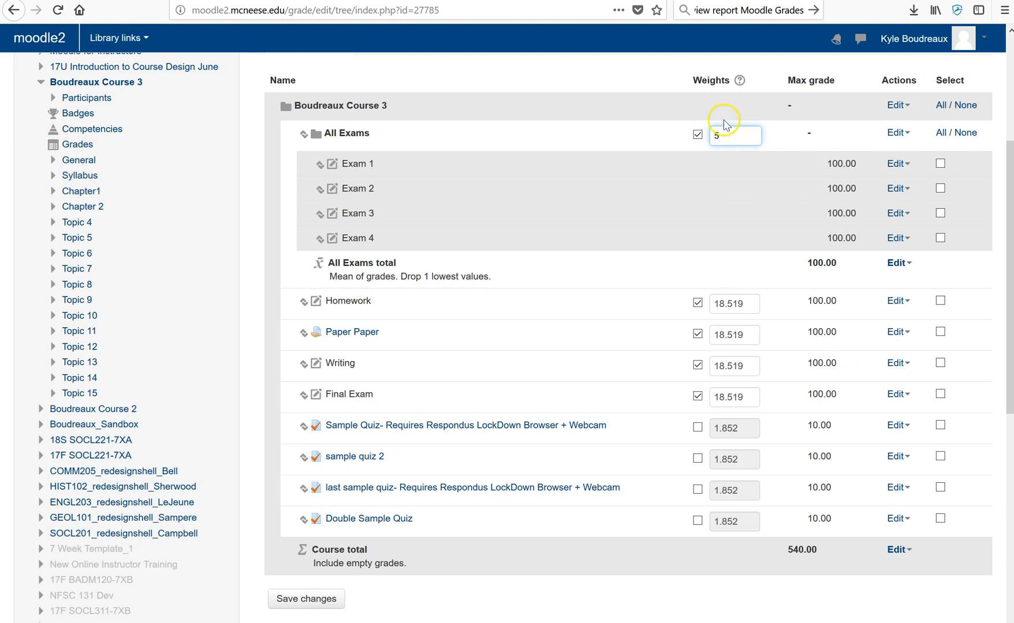
{"action": "type", "text": "50"}
{"action": "left_click", "coordinate": [718, 259]}
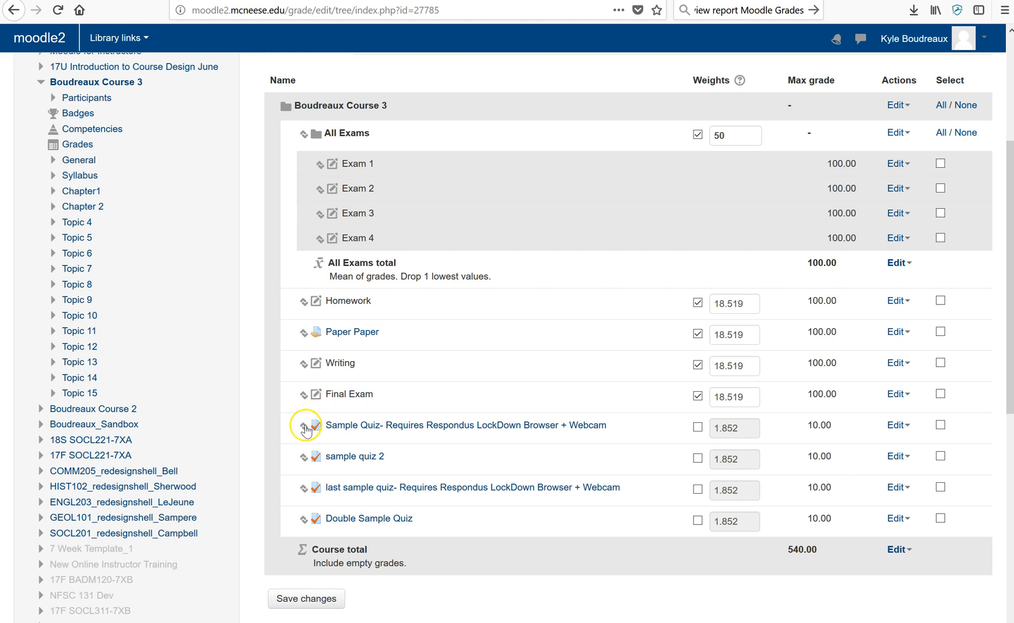
Step: Discard the unsaved weight changes and move sample quiz 2 between the last sample quiz and Double Sample Quiz
{"action": "left_click", "coordinate": [306, 458]}
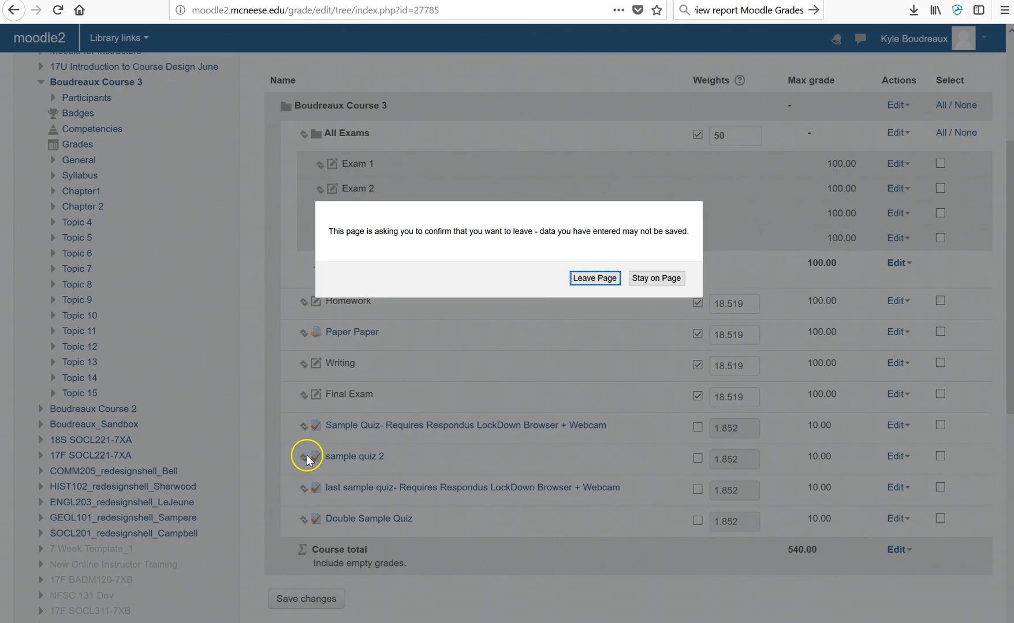
{"action": "left_click", "coordinate": [595, 278]}
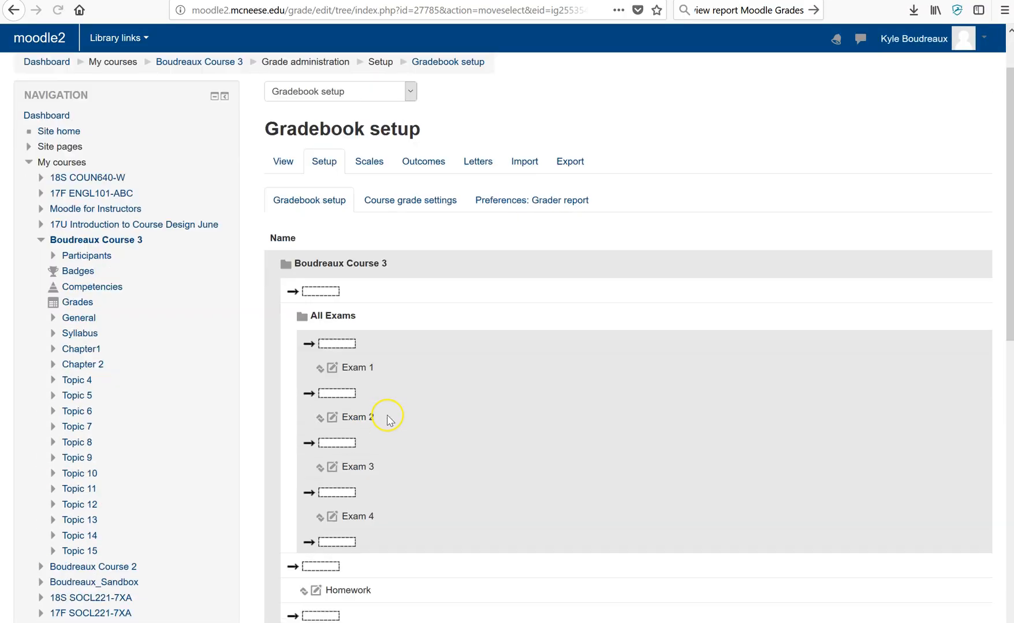
{"action": "scroll", "coordinate": [387, 420], "scroll_direction": "down", "scroll_amount": 4}
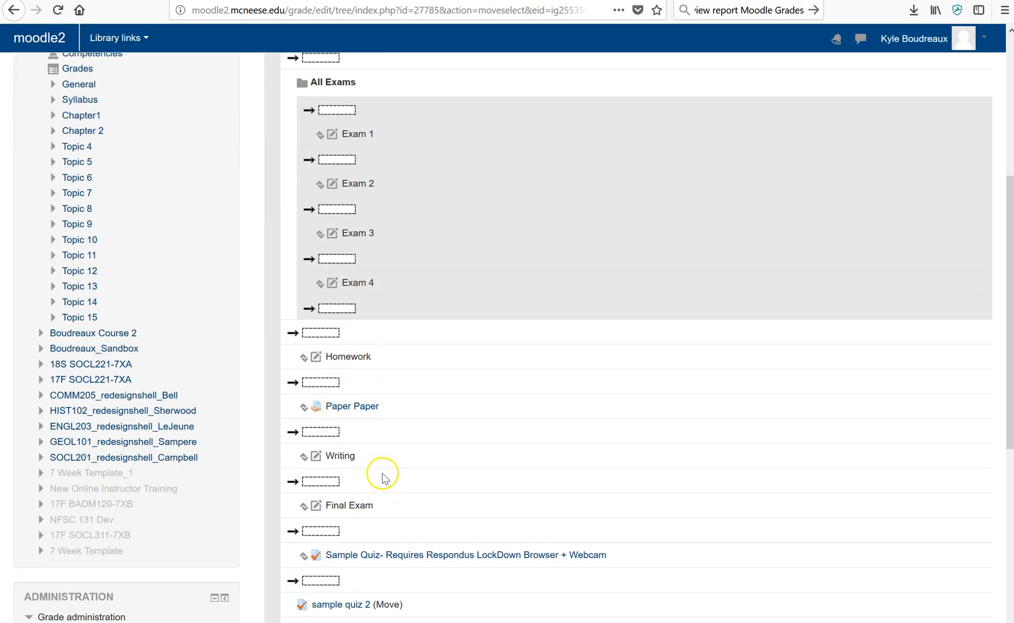
{"action": "scroll", "coordinate": [370, 474], "scroll_direction": "down", "scroll_amount": 3}
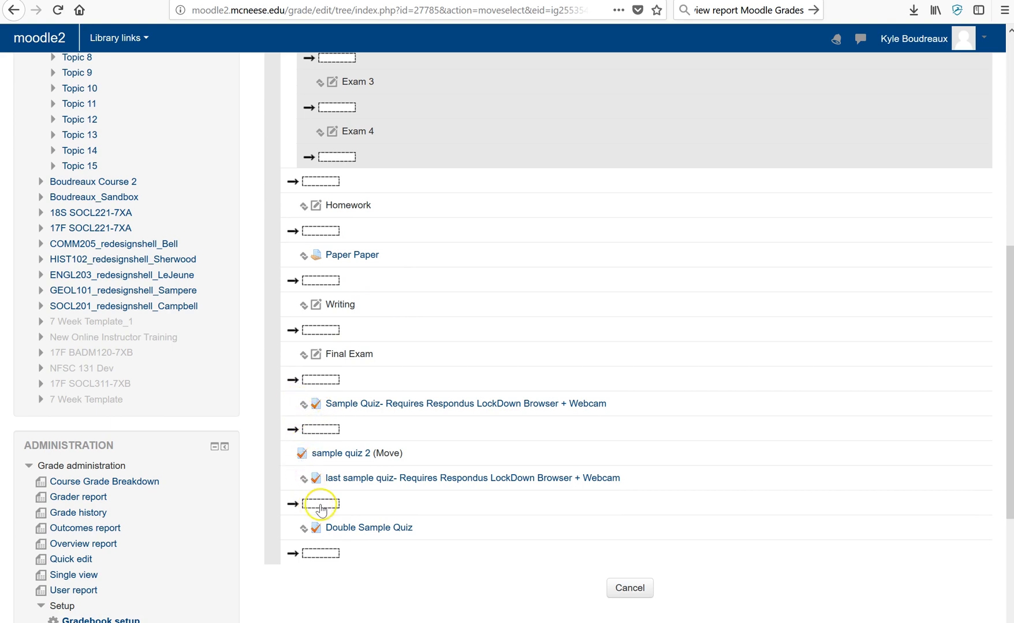
{"action": "left_click", "coordinate": [321, 506]}
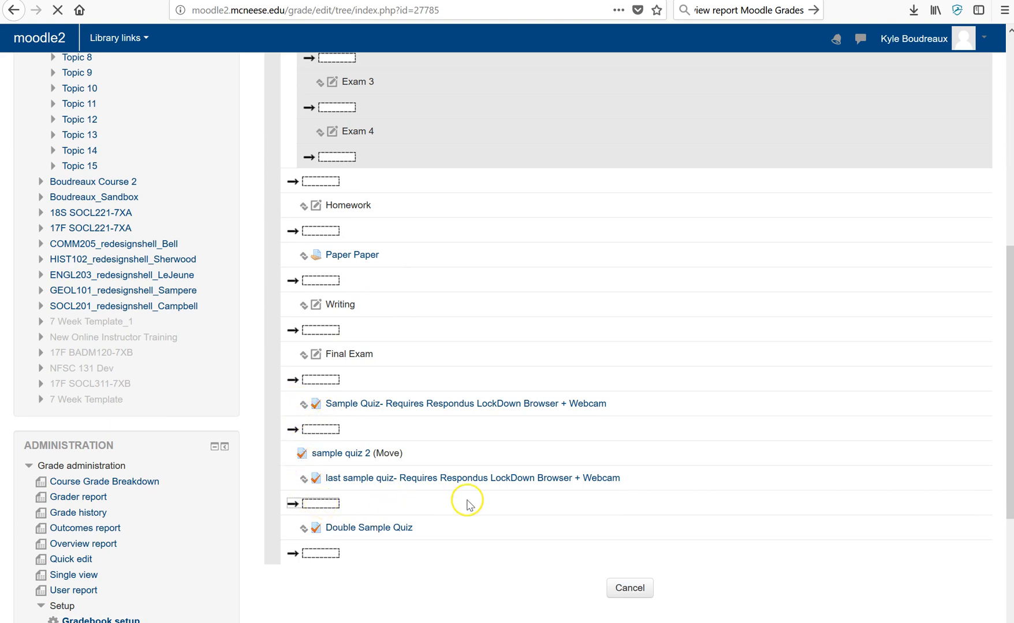
{"action": "scroll", "coordinate": [460, 452], "scroll_direction": "down", "scroll_amount": 6}
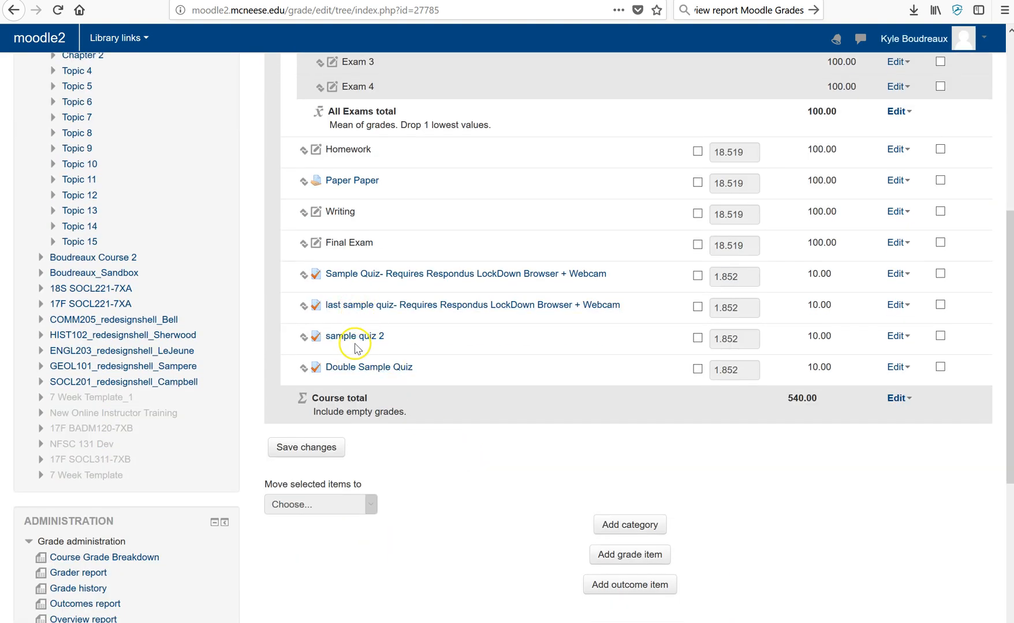
{"action": "scroll", "coordinate": [354, 349], "scroll_direction": "up", "scroll_amount": 3}
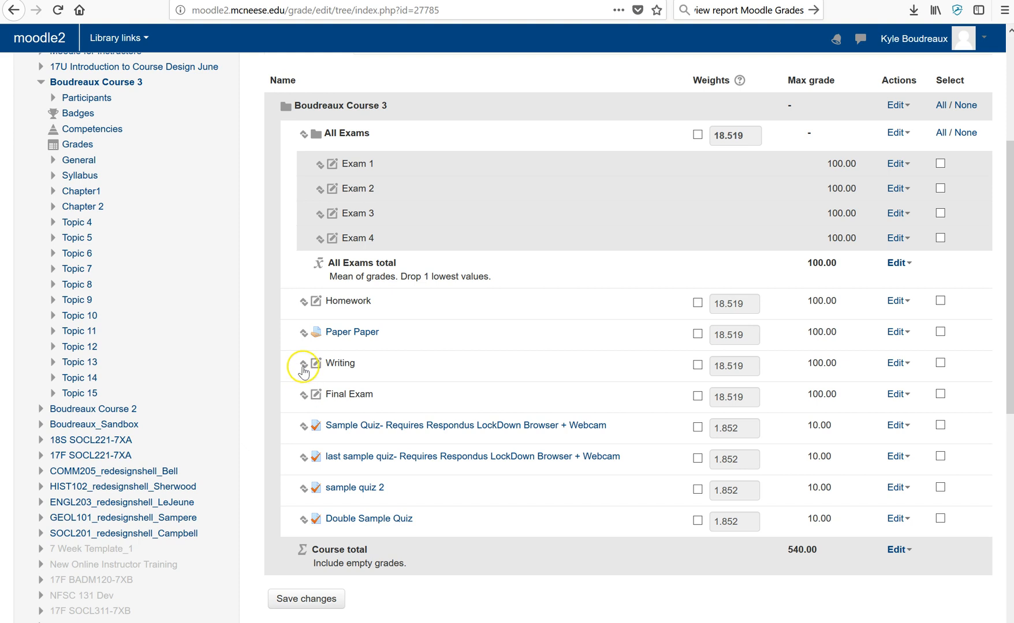
Step: Move the Writing grade item between Final Exam and the first Sample Quiz
{"action": "left_click", "coordinate": [303, 364]}
{"action": "scroll", "coordinate": [290, 369], "scroll_direction": "down", "scroll_amount": 6}
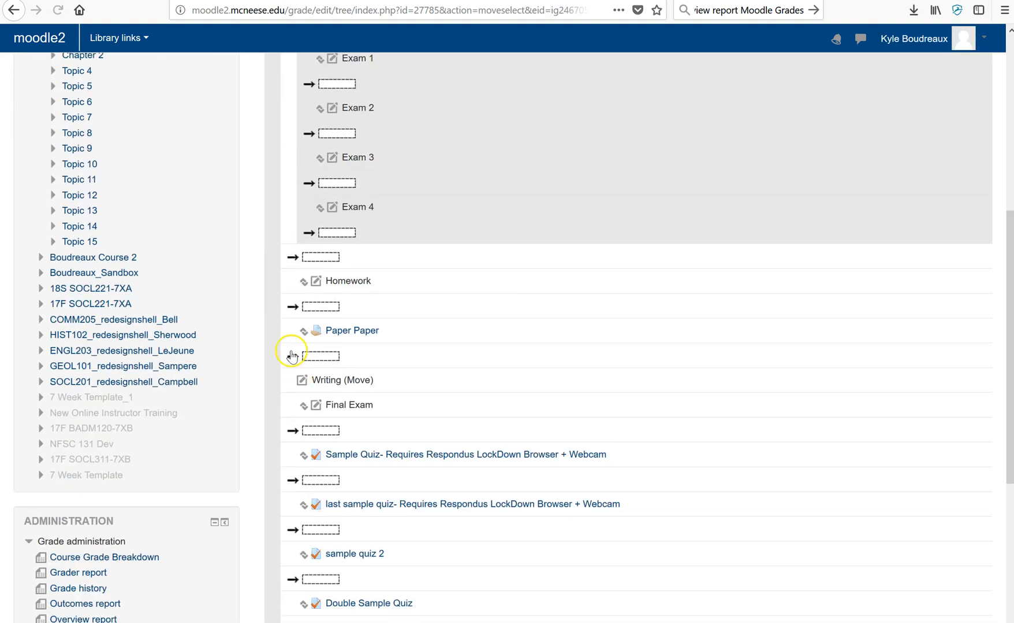
{"action": "left_click", "coordinate": [319, 430]}
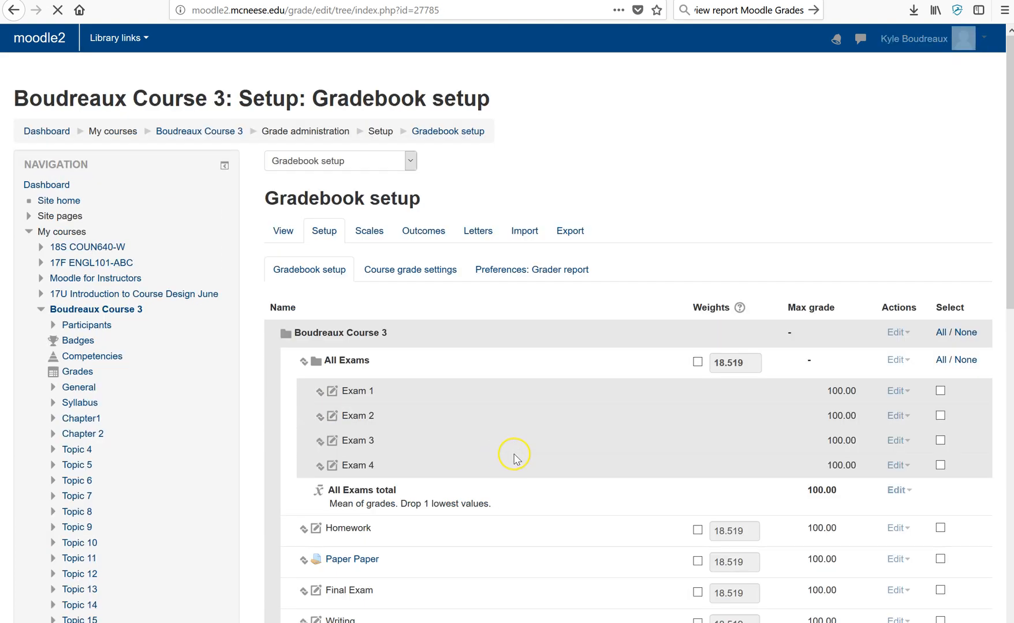
Step: Move the Final Exam grade item into the All Exams category, directly after Exam 4
{"action": "scroll", "coordinate": [516, 457], "scroll_direction": "down", "scroll_amount": 4}
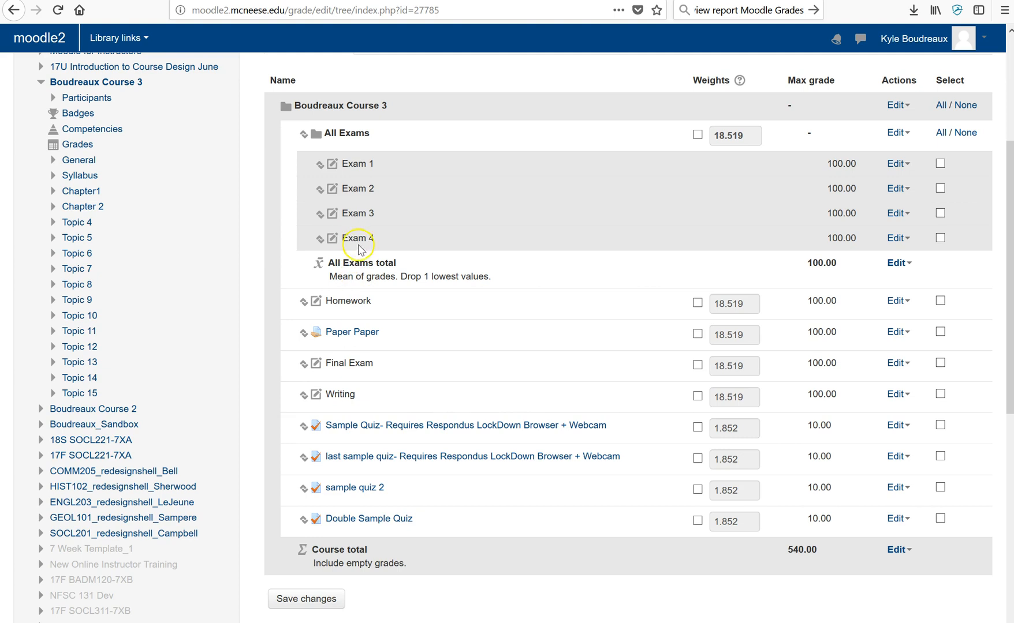
{"action": "left_click", "coordinate": [304, 366]}
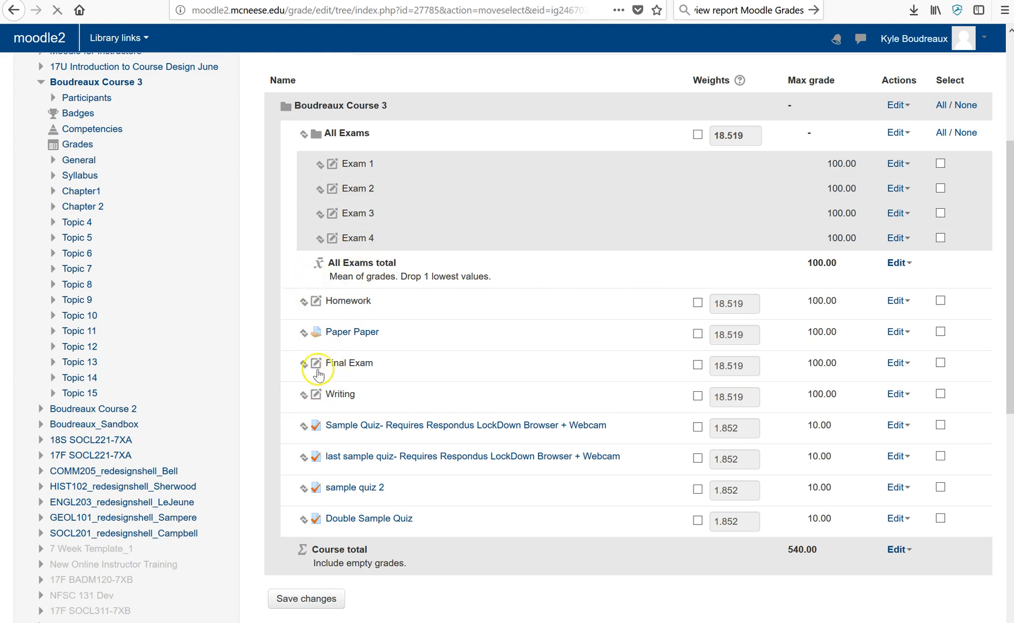
{"action": "scroll", "coordinate": [342, 409], "scroll_direction": "down", "scroll_amount": 3}
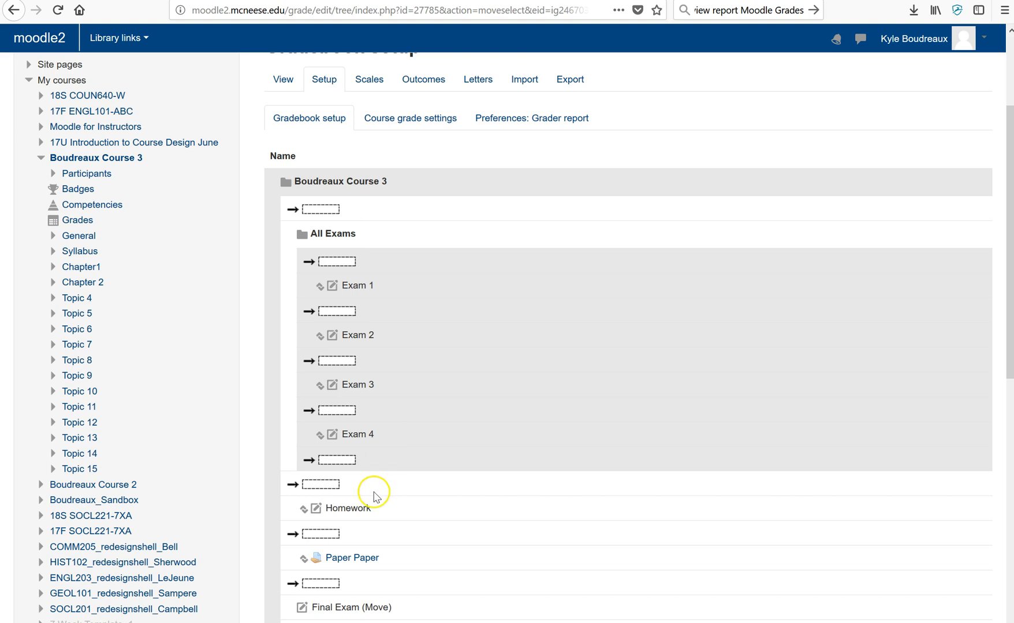
{"action": "left_click", "coordinate": [345, 460]}
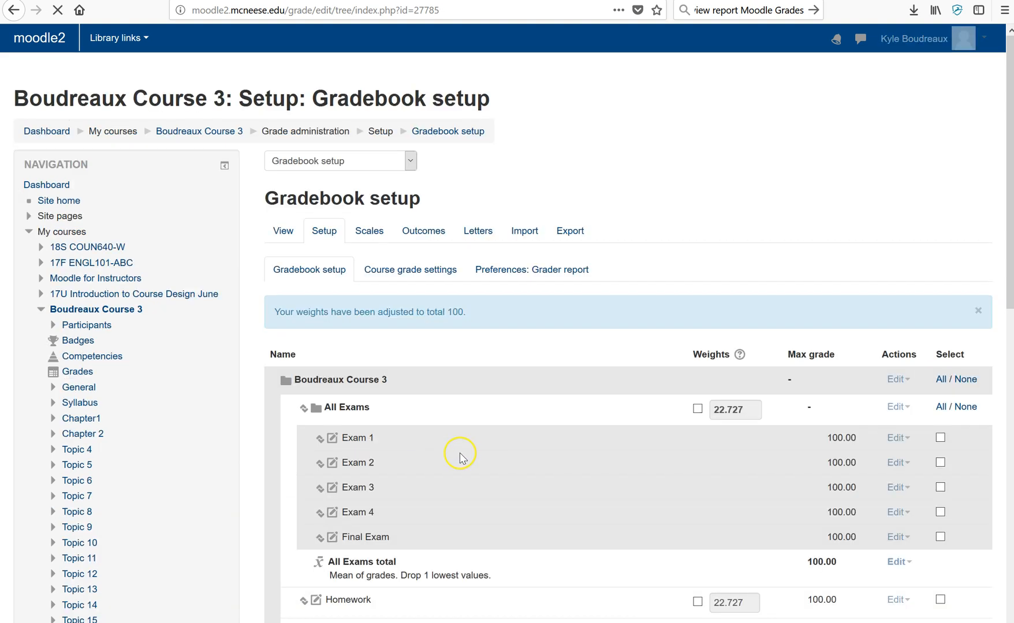
{"action": "scroll", "coordinate": [452, 459], "scroll_direction": "down", "scroll_amount": 2}
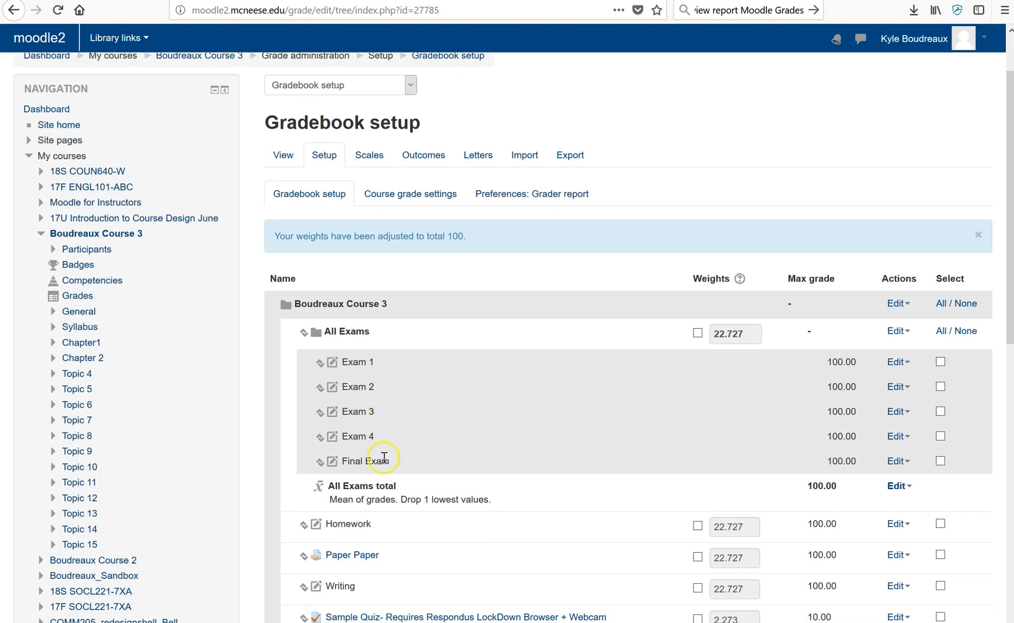
{"action": "scroll", "coordinate": [384, 458], "scroll_direction": "down", "scroll_amount": 5}
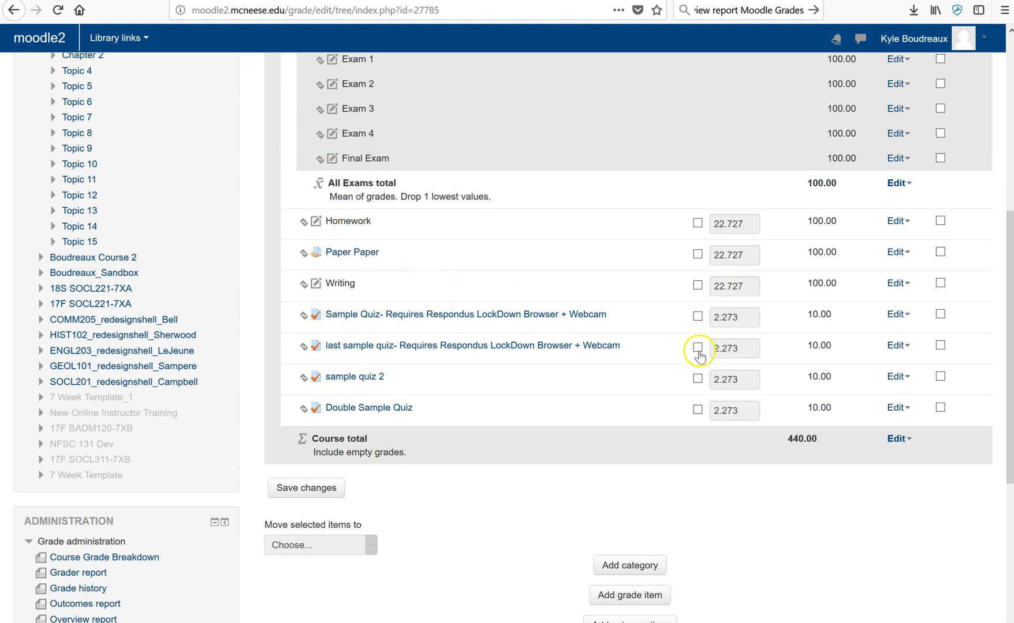
Step: Enable a custom weight for the All Exams category
{"action": "scroll", "coordinate": [708, 378], "scroll_direction": "up", "scroll_amount": 3}
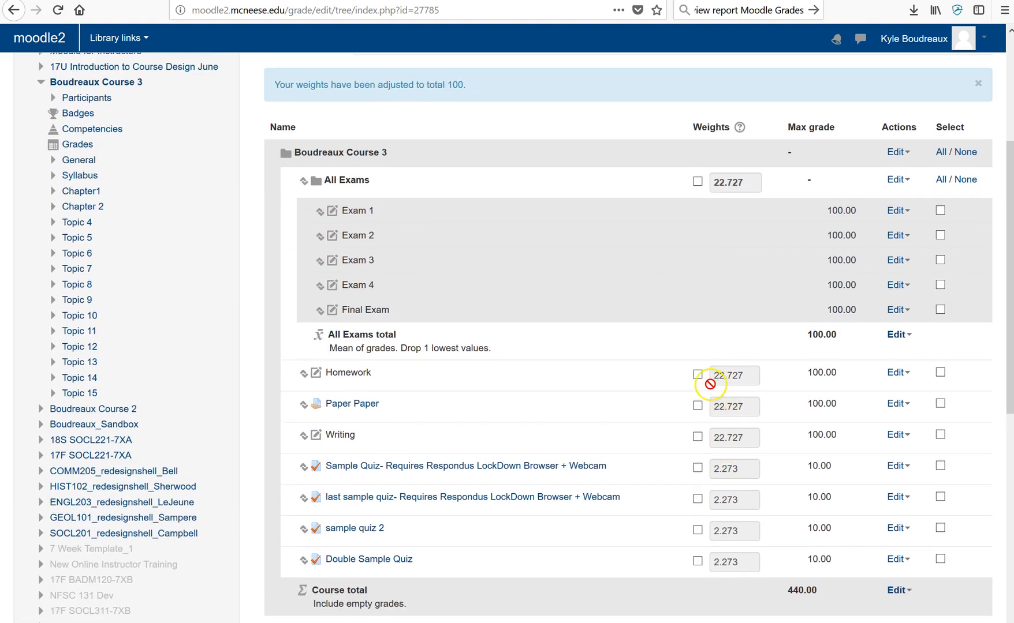
{"action": "left_click", "coordinate": [696, 183]}
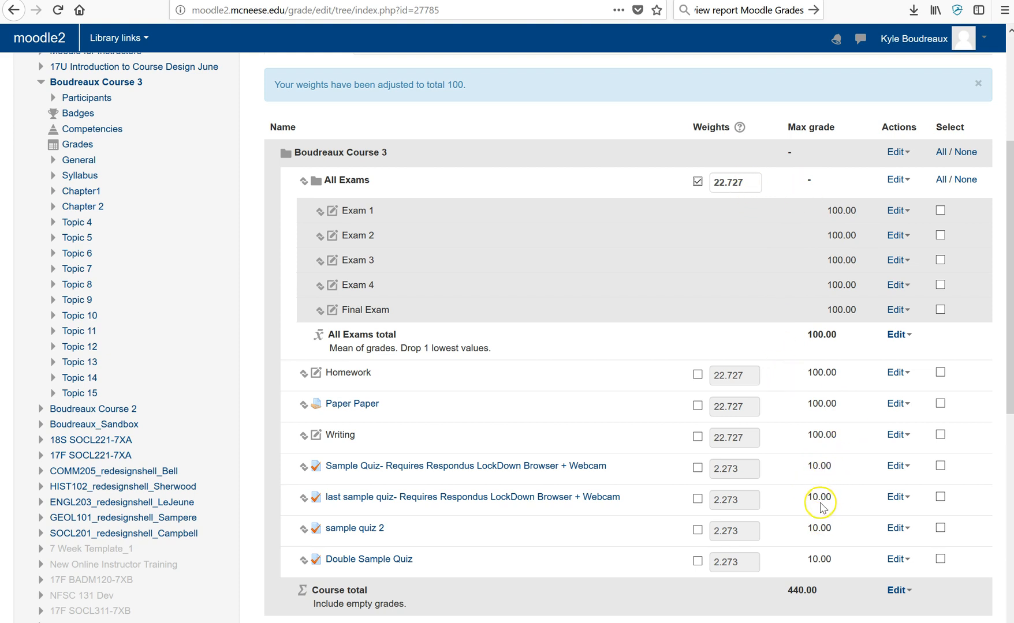
{"action": "scroll", "coordinate": [780, 549], "scroll_direction": "down", "scroll_amount": 1}
{"action": "scroll", "coordinate": [781, 549], "scroll_direction": "down", "scroll_amount": 2}
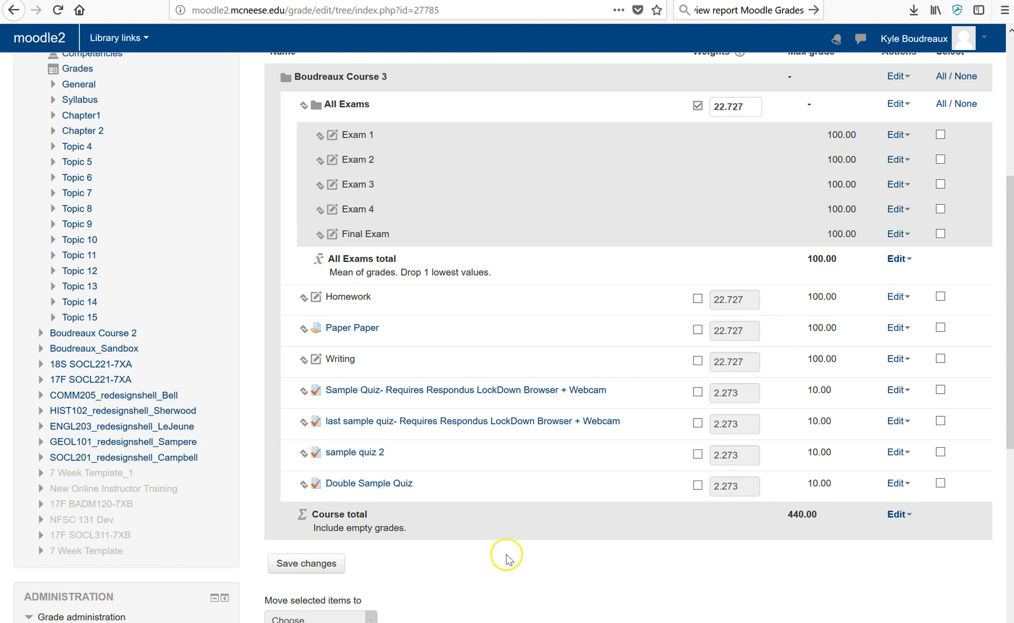
Step: Open the course total's calculation editor without saving the weight change, examine the calculation and ID number fields, and cancel
{"action": "left_click", "coordinate": [897, 515]}
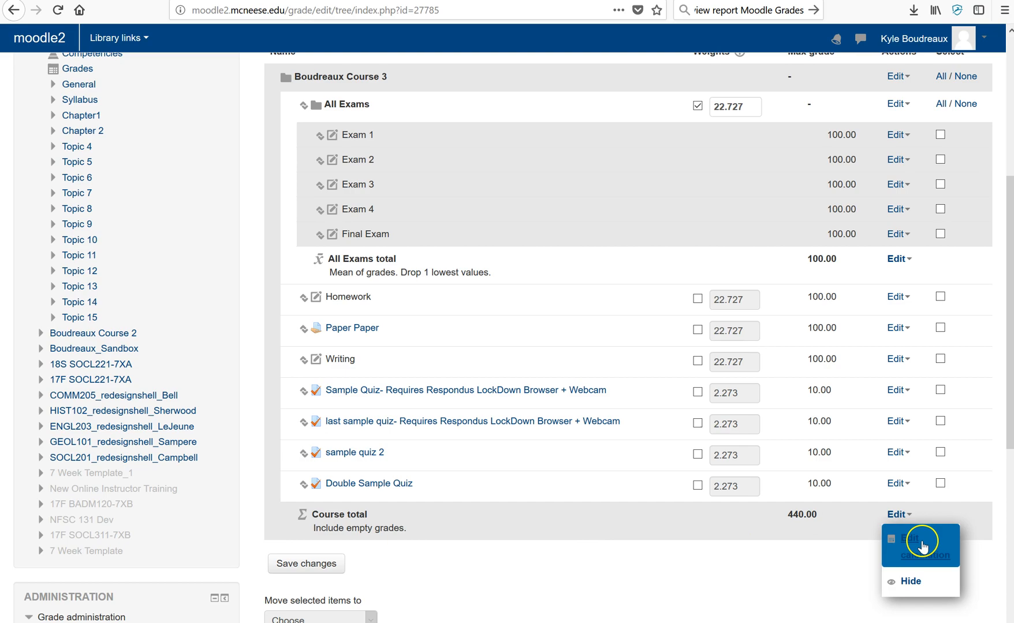
{"action": "left_click", "coordinate": [915, 543]}
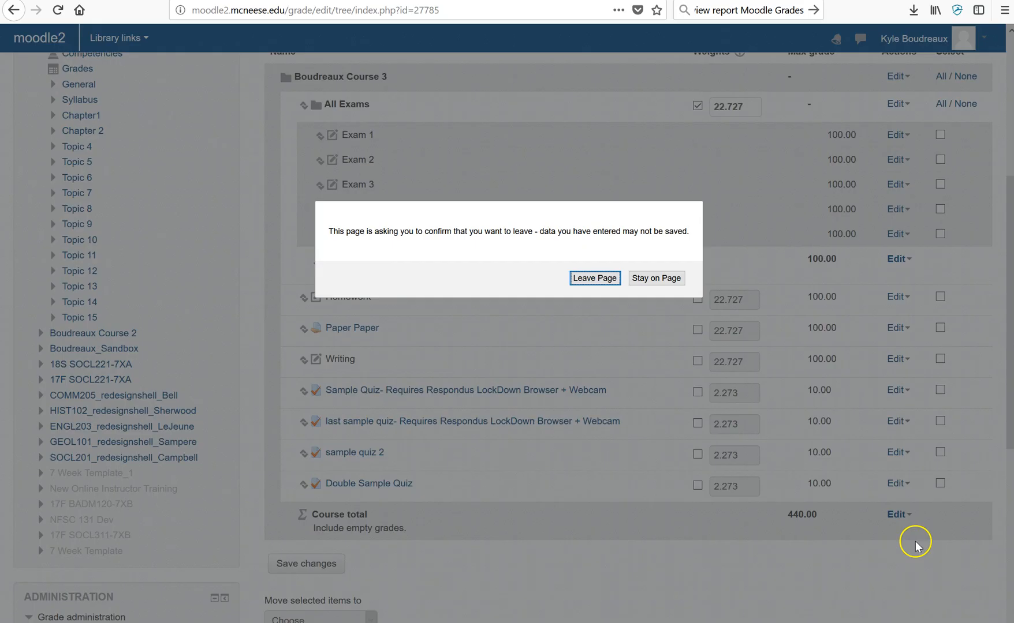
{"action": "left_click", "coordinate": [596, 279]}
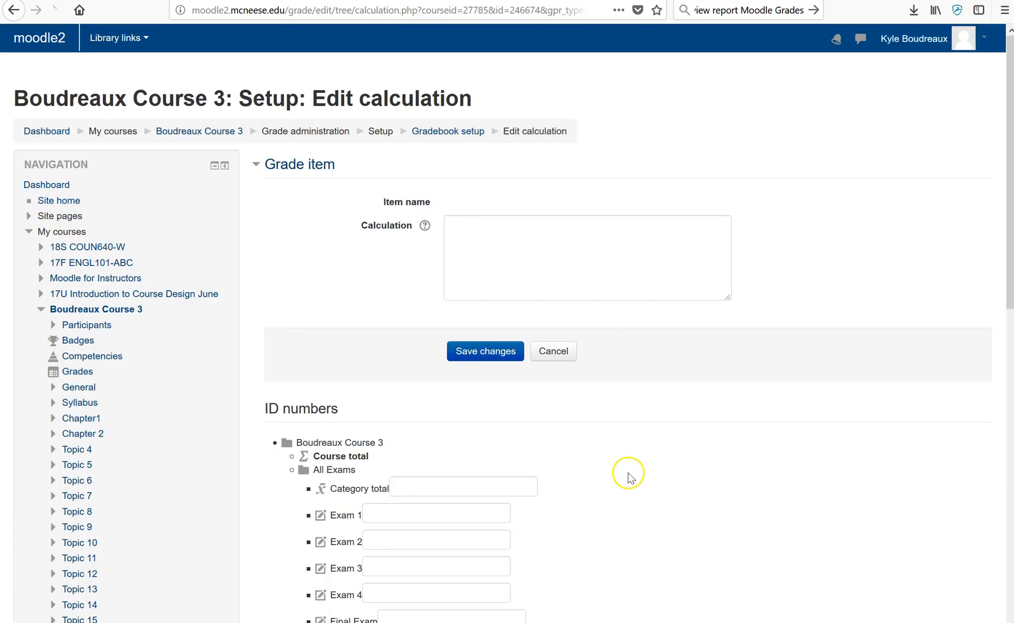
{"action": "scroll", "coordinate": [627, 475], "scroll_direction": "down", "scroll_amount": 3}
{"action": "scroll", "coordinate": [640, 380], "scroll_direction": "up", "scroll_amount": 3}
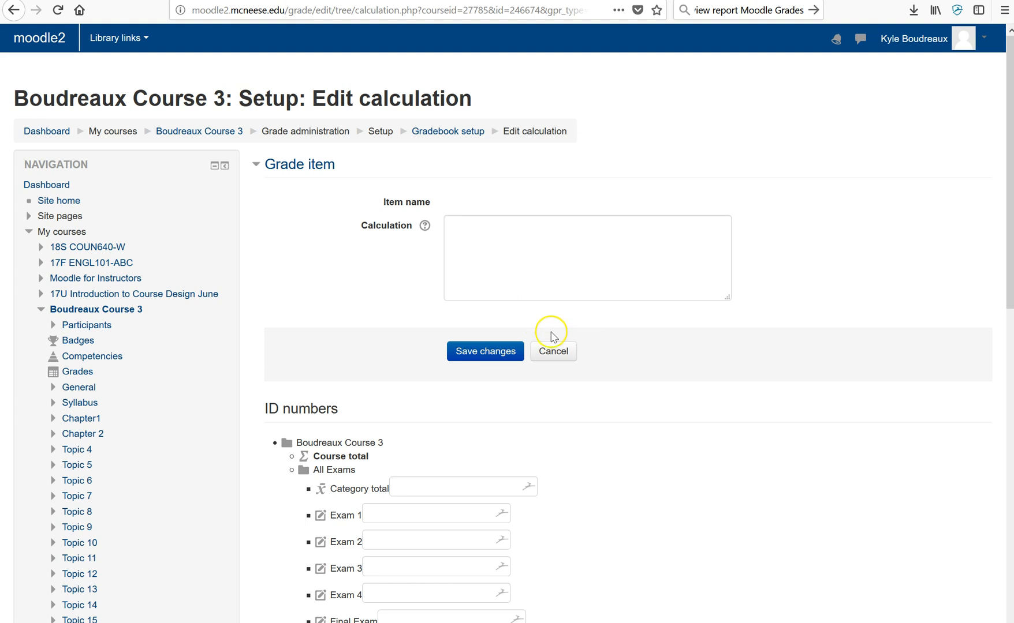
{"action": "left_click", "coordinate": [552, 350]}
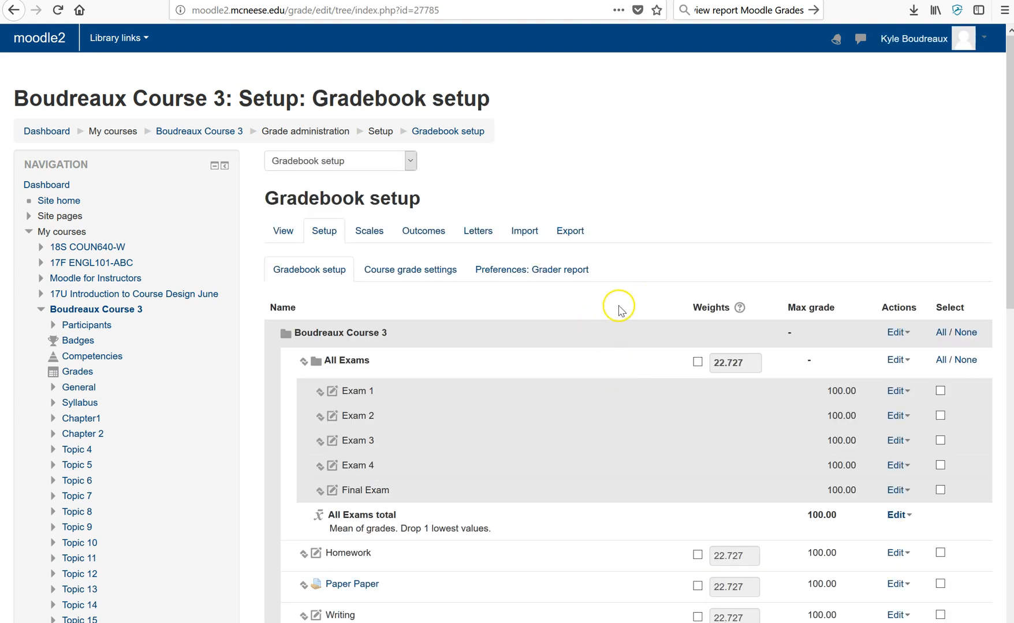
{"action": "left_click", "coordinate": [568, 237]}
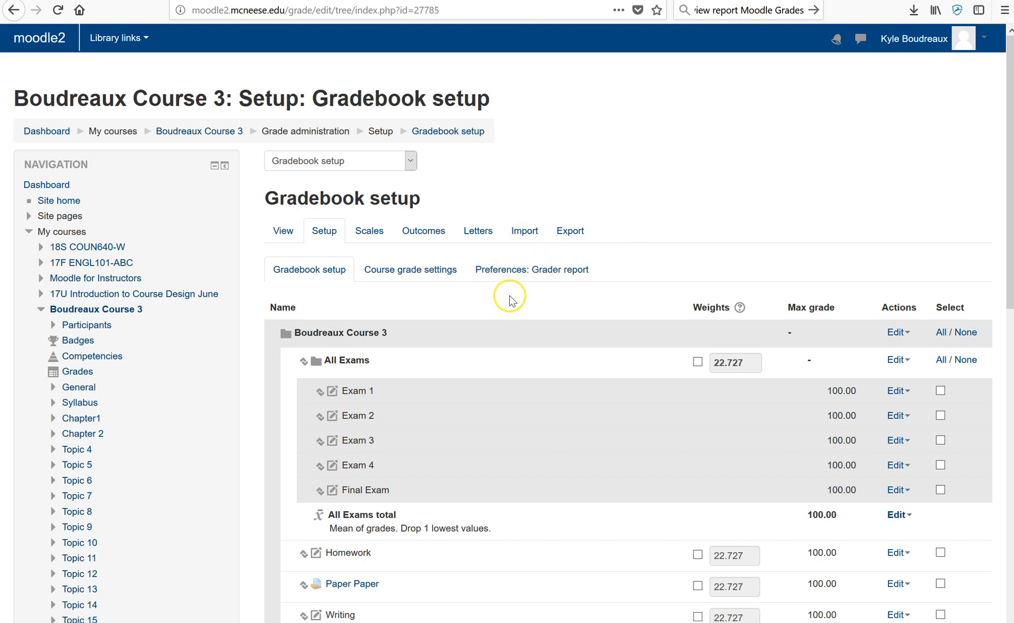
{"action": "scroll", "coordinate": [510, 299], "scroll_direction": "down", "scroll_amount": 5}
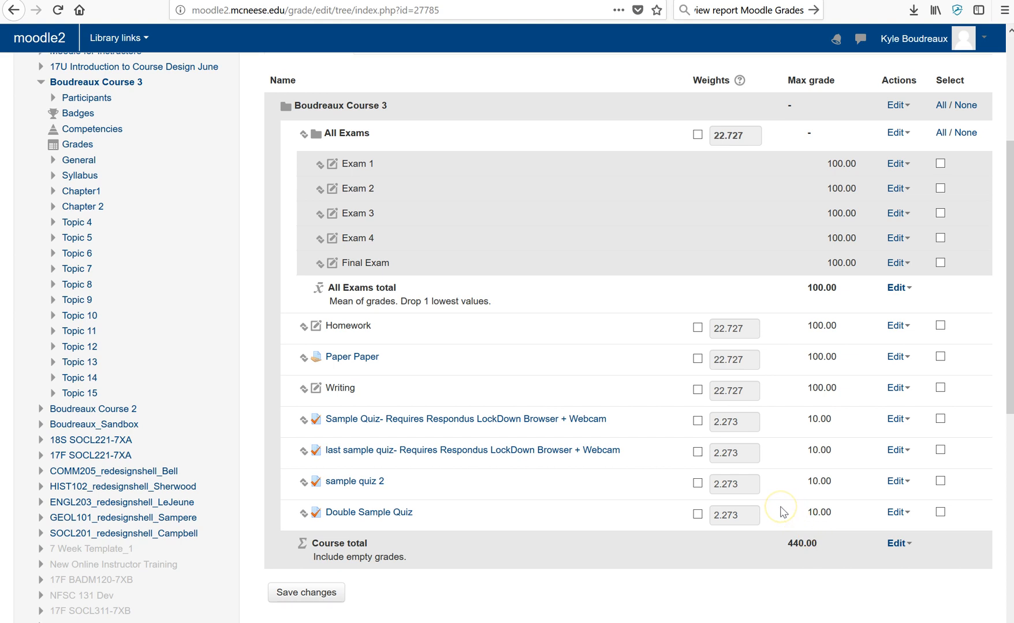
{"action": "scroll", "coordinate": [783, 512], "scroll_direction": "up", "scroll_amount": 3}
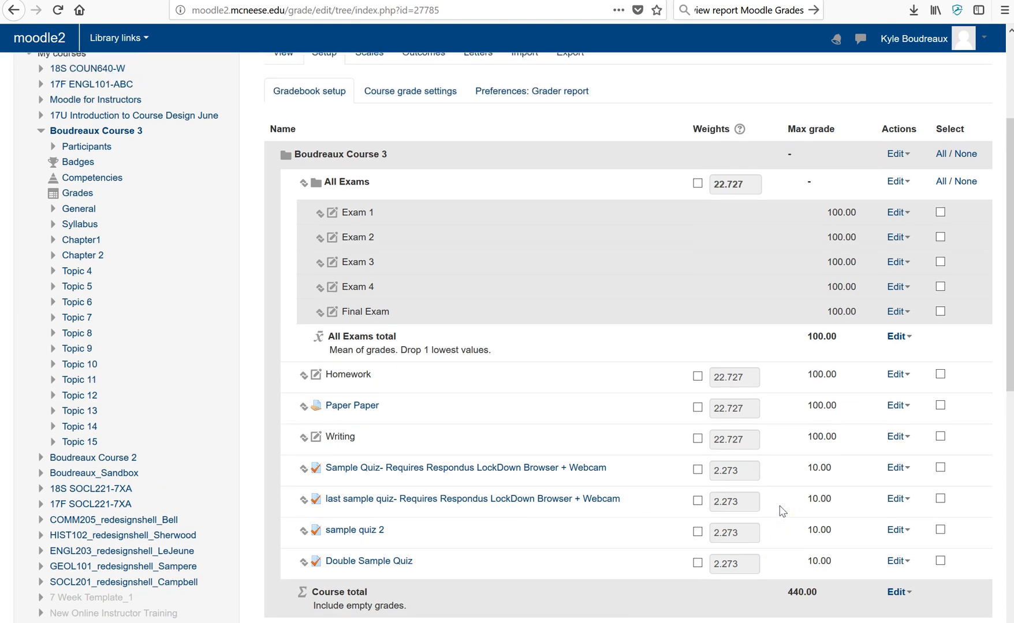